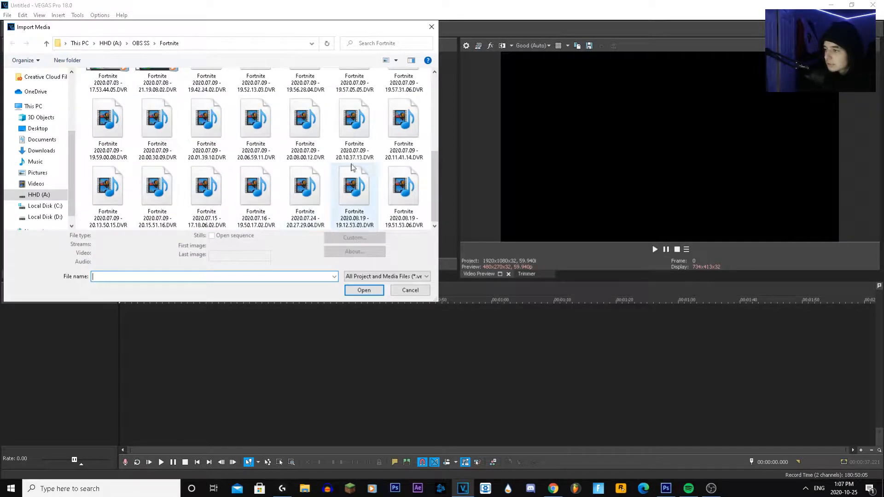
Import the clip Fortnite 2020.08.19 - 19.51.53.06.DVR and place it at the start of the timeline
scroll(317, 148, "up", 3)
scroll(305, 121, "down", 5)
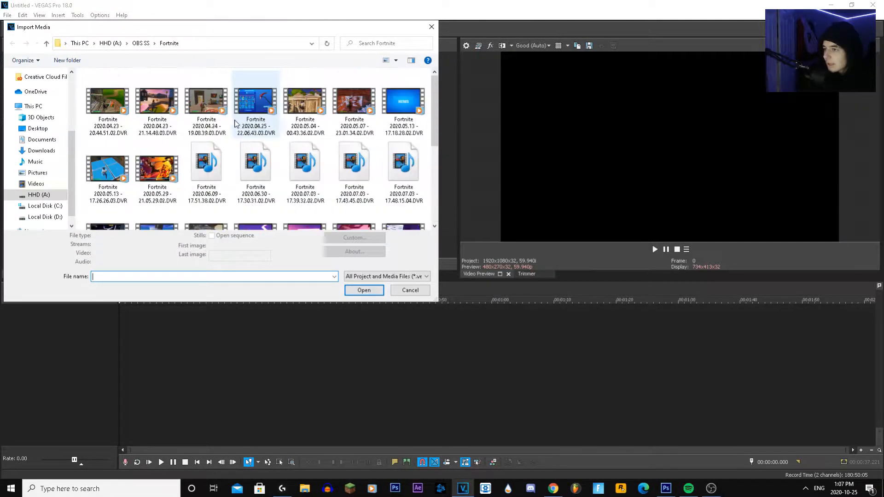
double_click(388, 216)
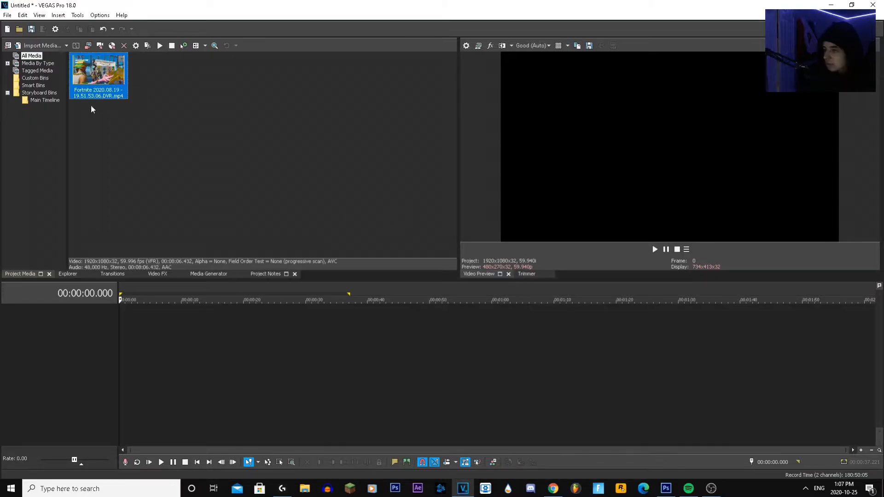
left_click_drag(372, 144, 245, 150)
left_click(384, 201)
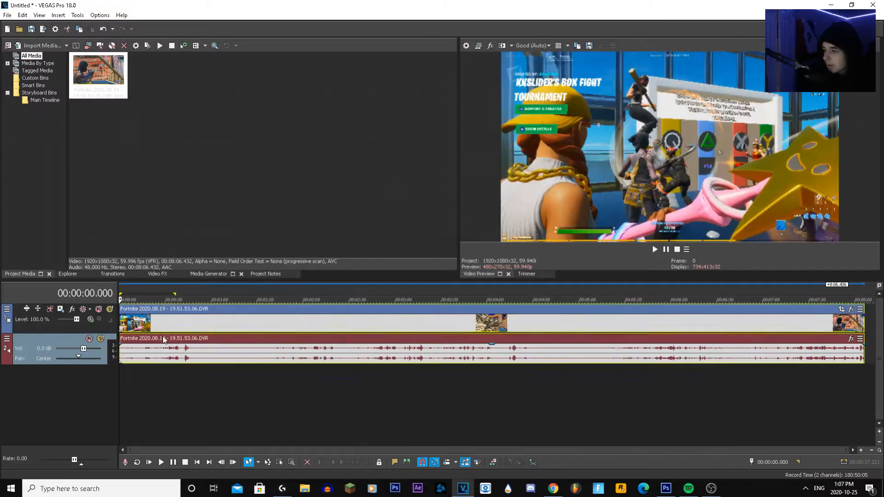
Cut away everything before 00:01:52.446 in the clip and move the remaining part to the timeline start
left_click(214, 323)
left_click(272, 332)
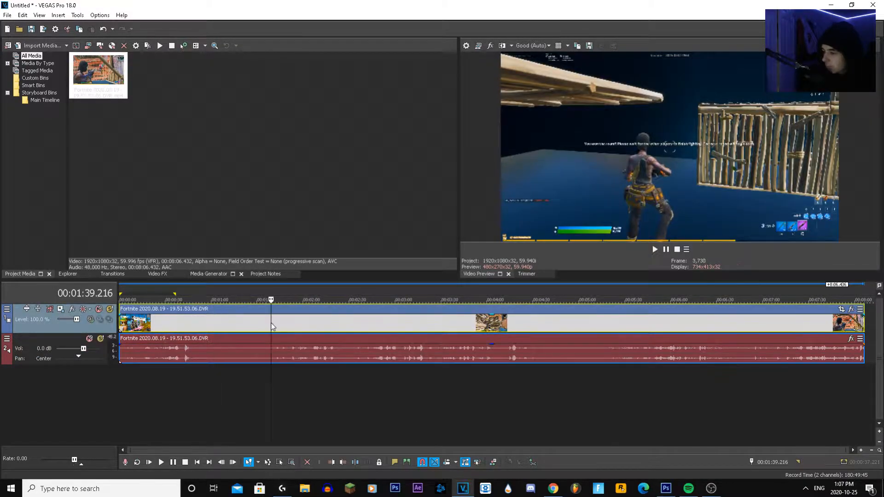
key("space")
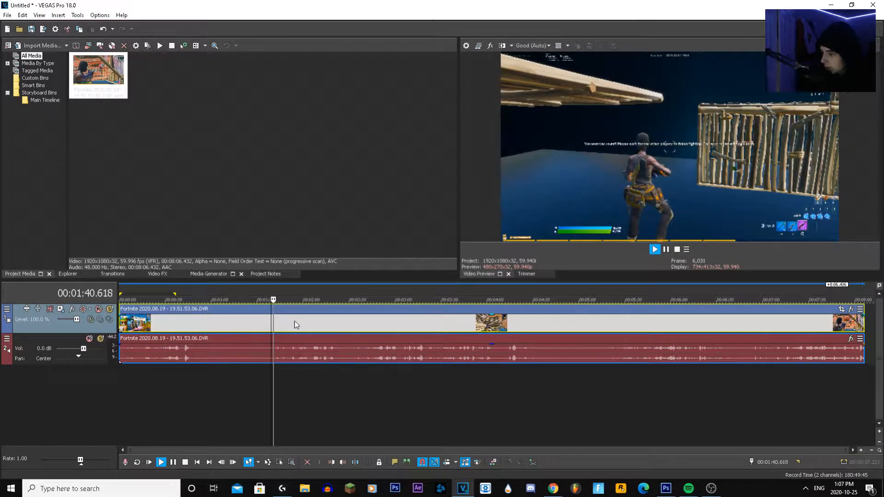
left_click(296, 325)
left_click(302, 327)
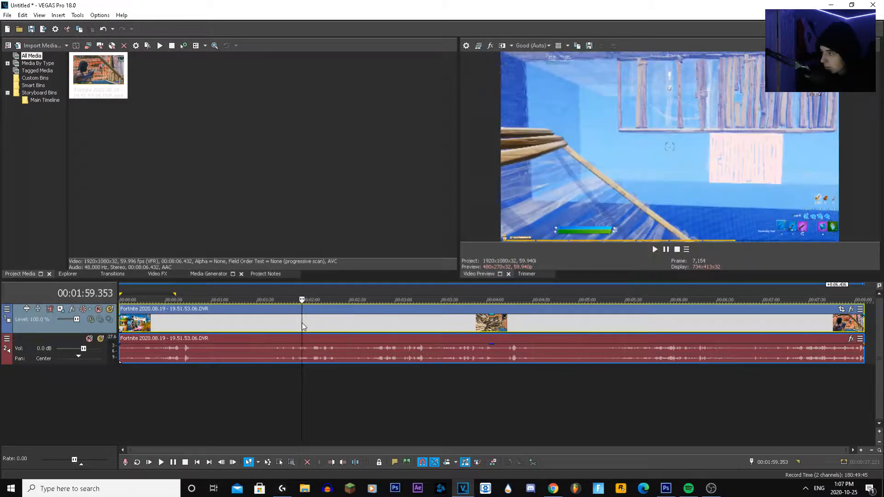
left_click(293, 327)
left_click(292, 327)
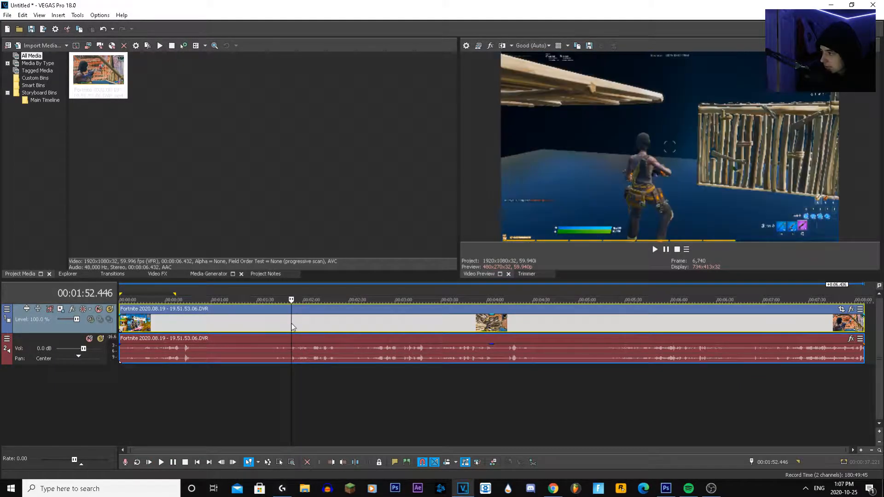
key("s")
right_click(278, 324)
left_click(300, 231)
left_click_drag(300, 336, 127, 336)
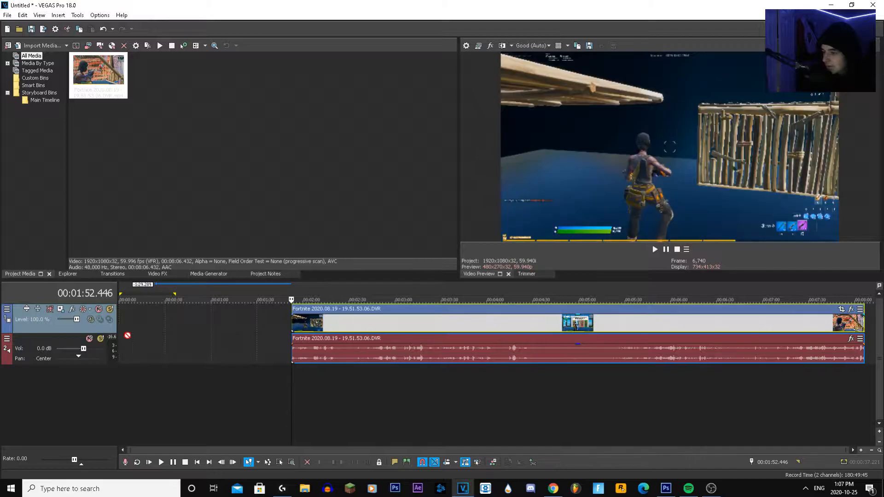
left_click_drag(325, 318, 153, 318)
Split the clip at 00:00:28.879, after the elimination, and delete everything behind the cut
left_click(180, 329)
key("space")
left_click(156, 325)
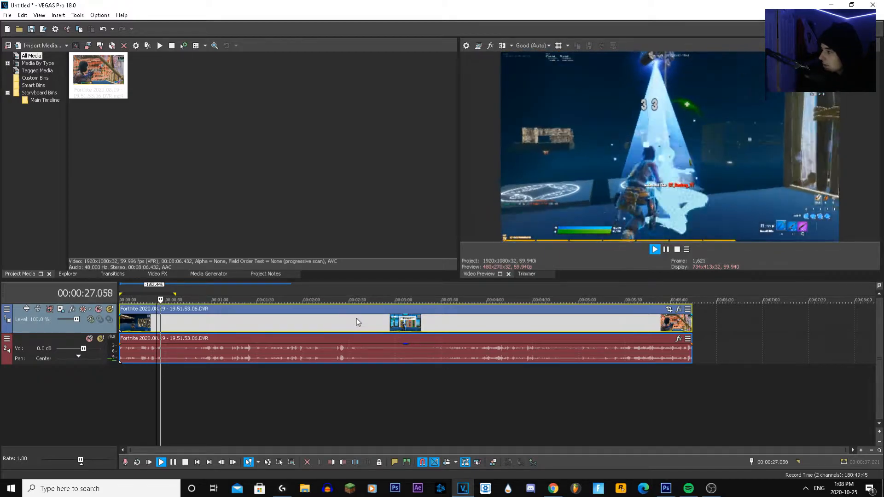
key("space")
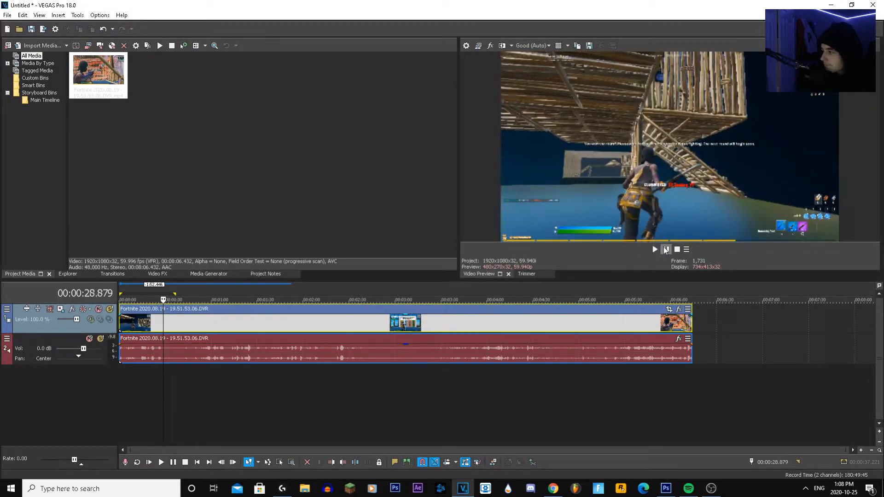
key("s")
right_click(177, 331)
left_click(203, 232)
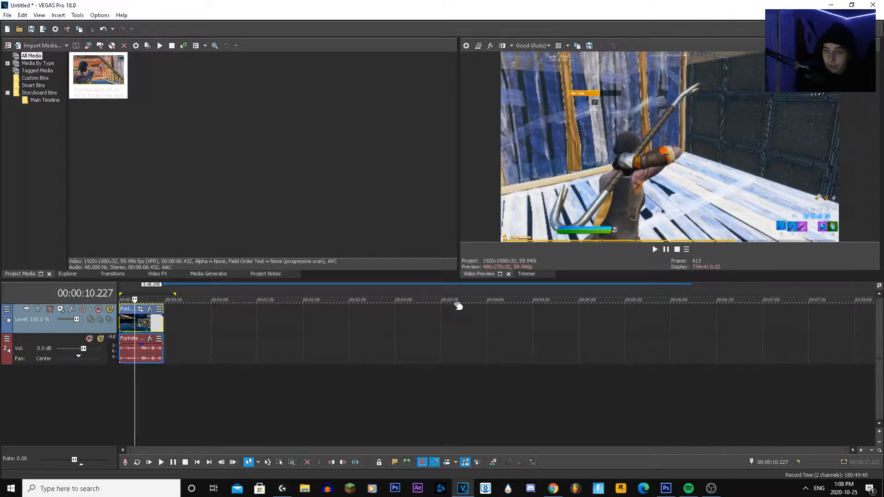
Open the project's video properties and place the dialog clear of the video preview
scroll(129, 332, "up", 2)
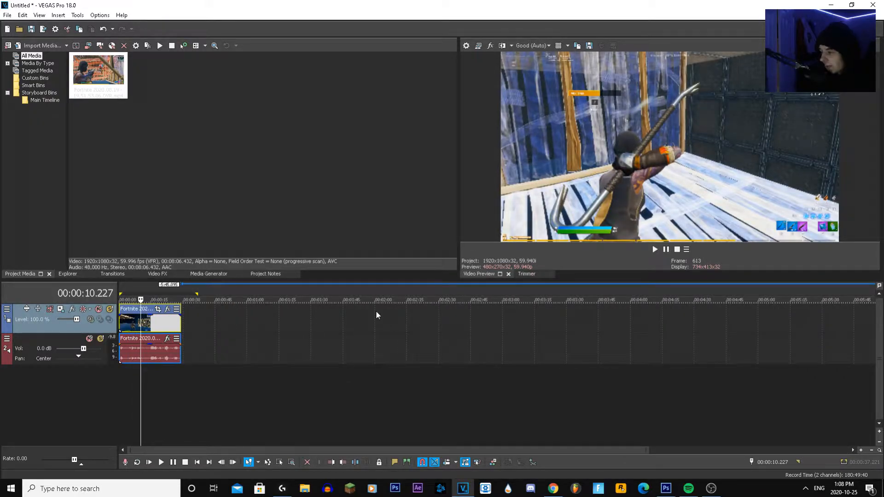
left_click(468, 46)
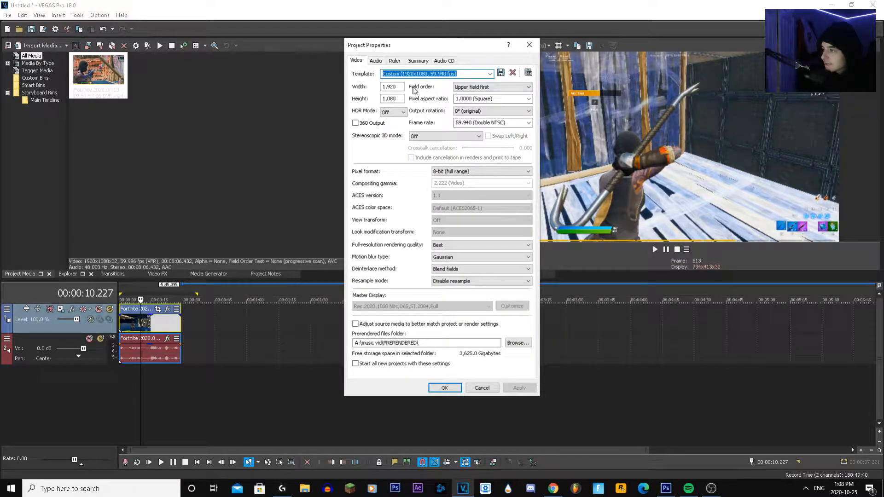
left_click_drag(473, 48, 427, 70)
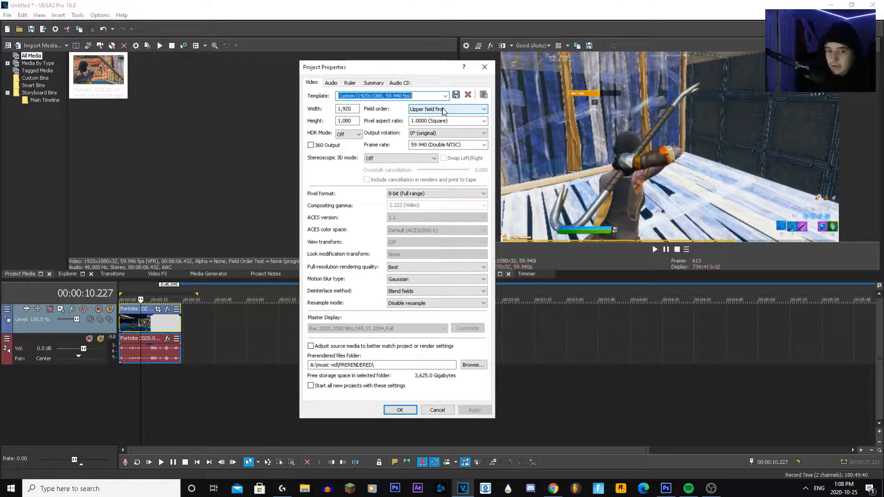
left_click_drag(418, 69, 405, 78)
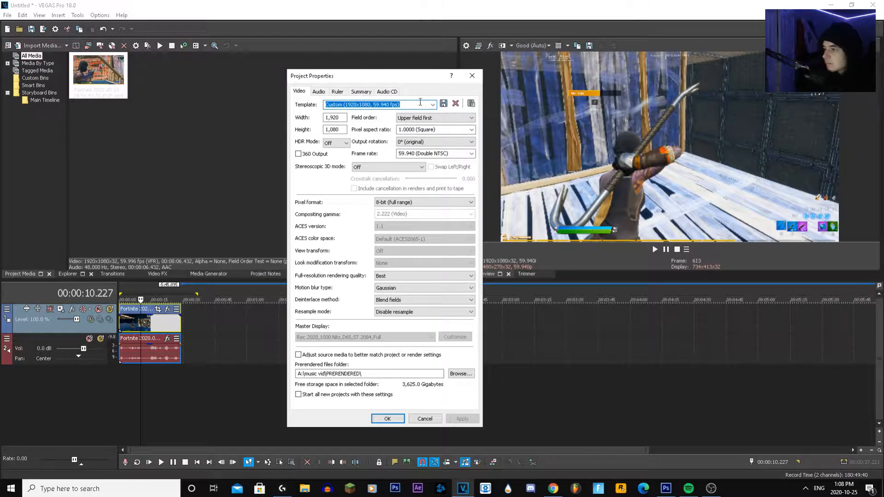
Try the HD 720-60p (1280x720, 59.940 fps) project template with the frame rate changed to 29.970 (NTSC)
left_click(432, 105)
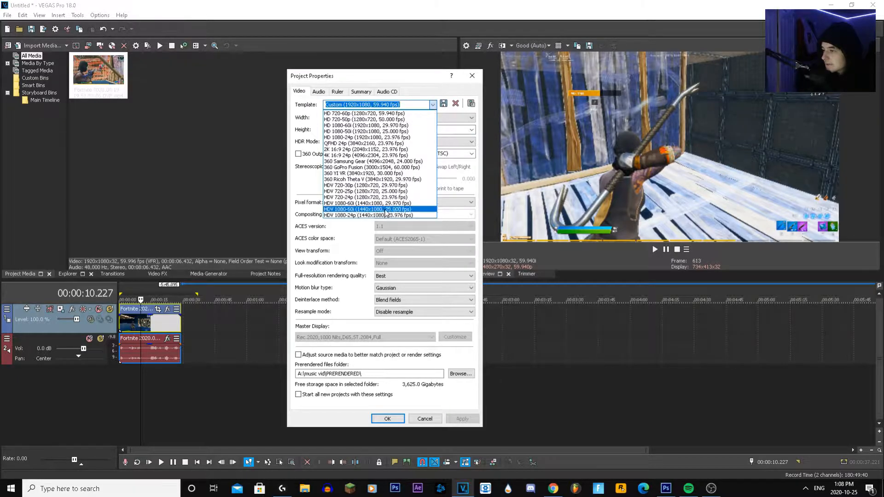
left_click(387, 114)
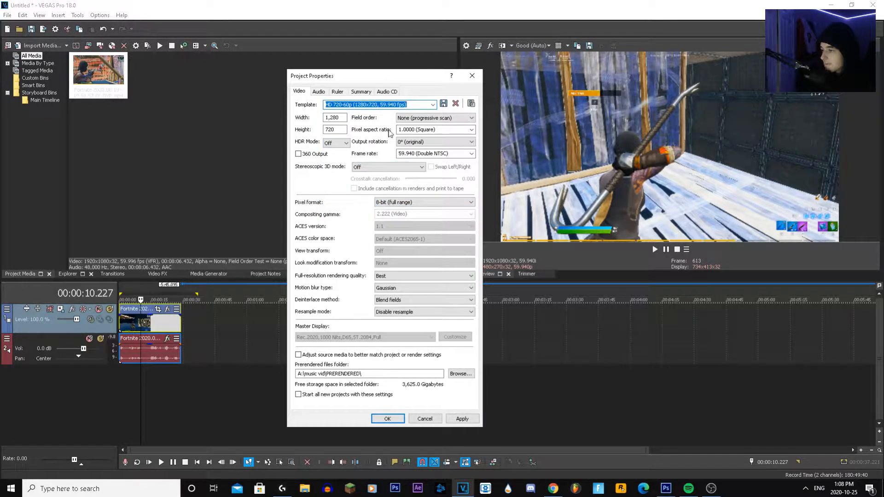
left_click(471, 154)
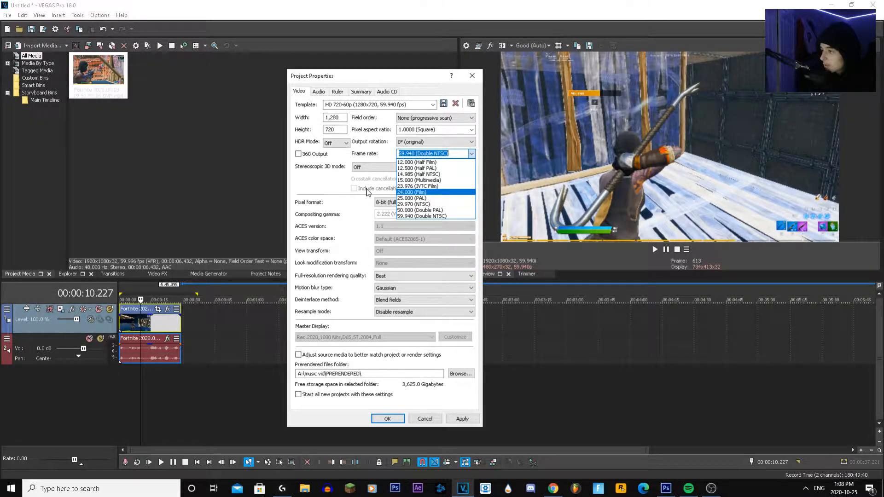
left_click(419, 216)
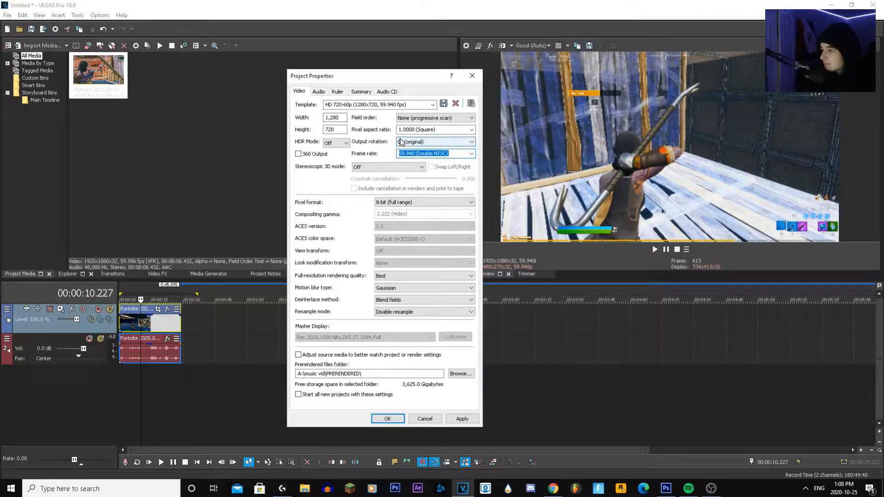
left_click(472, 154)
left_click(416, 200)
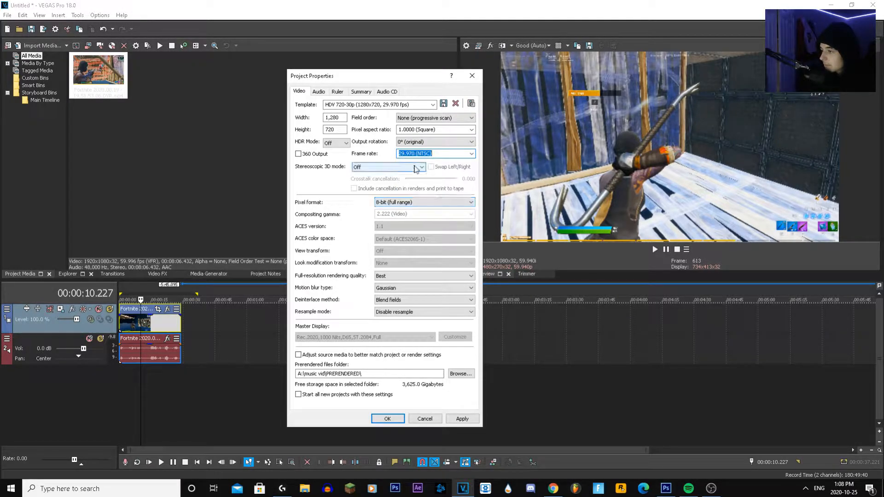
Choose the HD 1080-60i (1920x1080) template with a 59.940 (Double NTSC) frame rate, keeping the field order at Upper field first
left_click(433, 104)
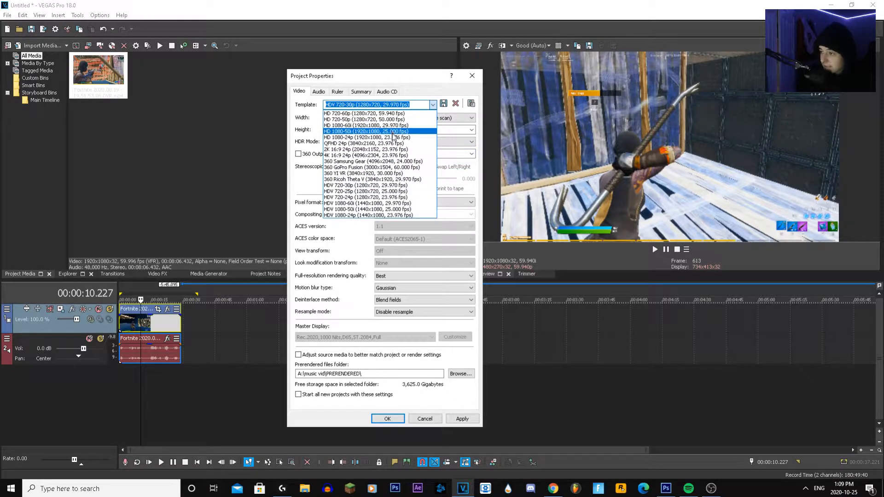
left_click(391, 125)
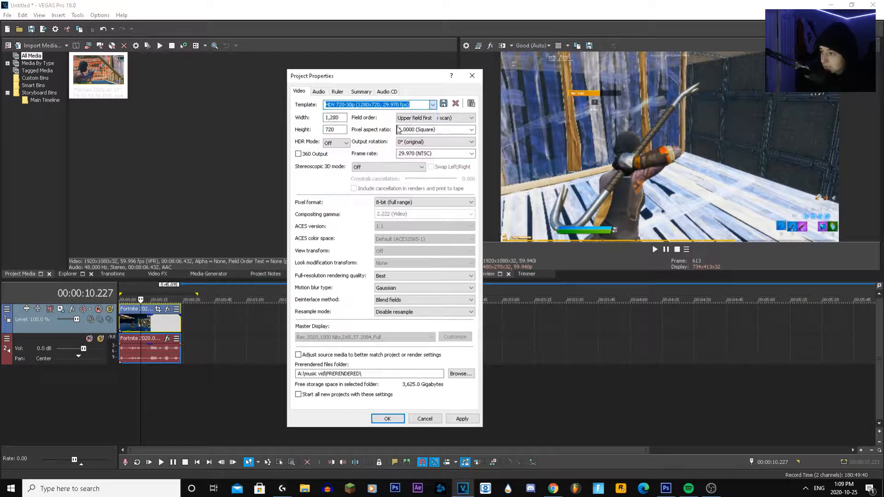
left_click(470, 155)
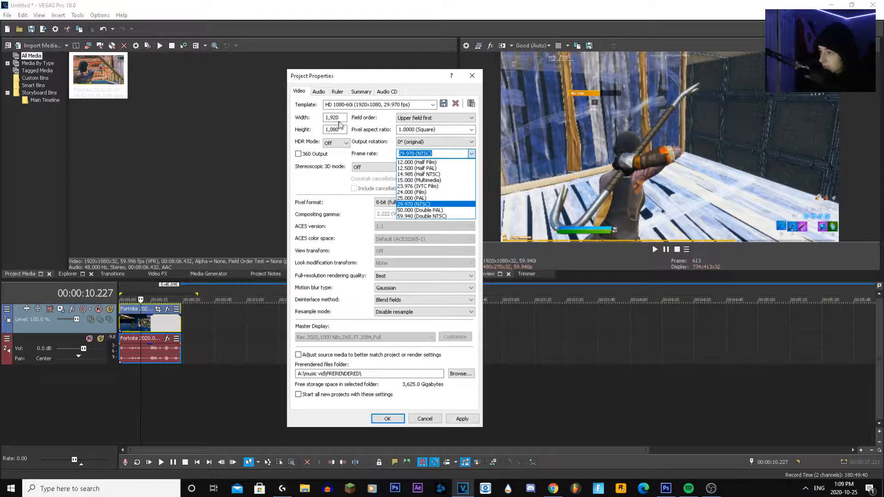
left_click(414, 216)
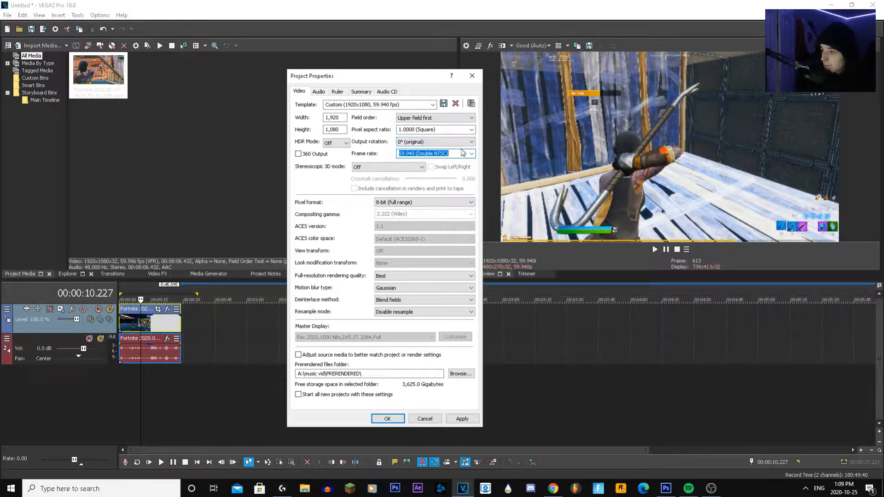
left_click(428, 119)
left_click(428, 121)
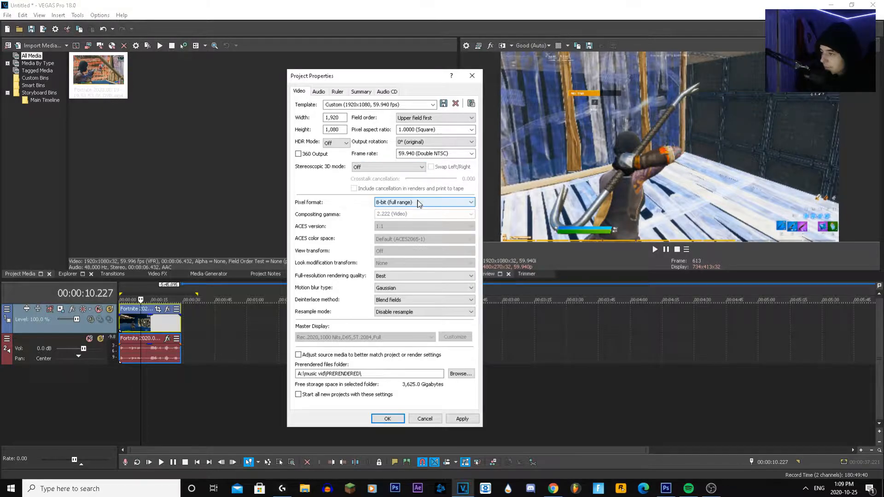
Apply the 32-bit floating point (full range) pixel format to the project and preview the clip with it
left_click(418, 205)
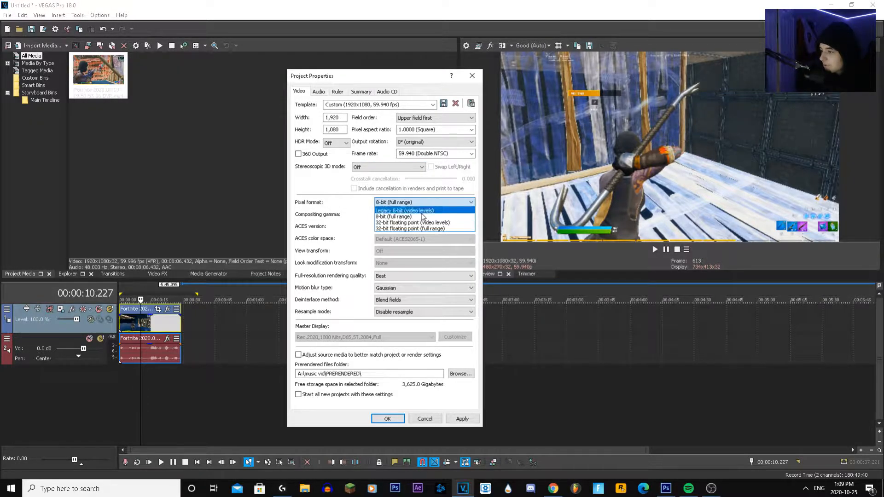
left_click(442, 227)
left_click(462, 419)
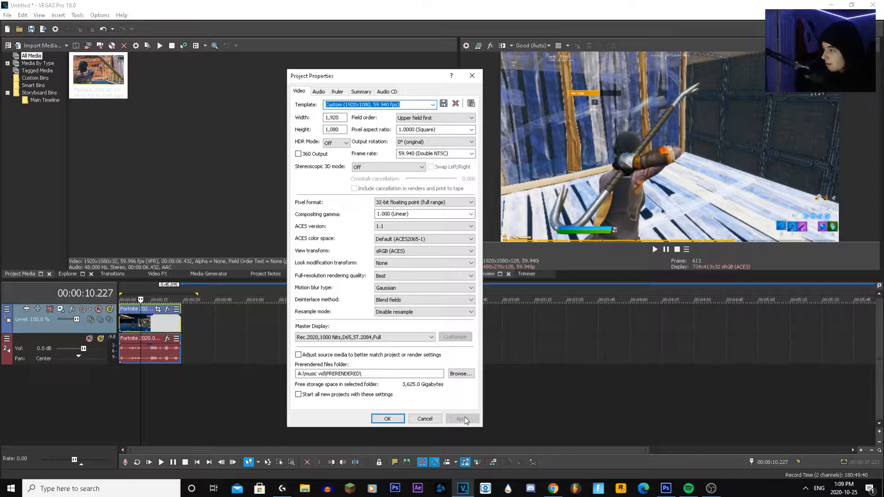
left_click(387, 419)
left_click(151, 322)
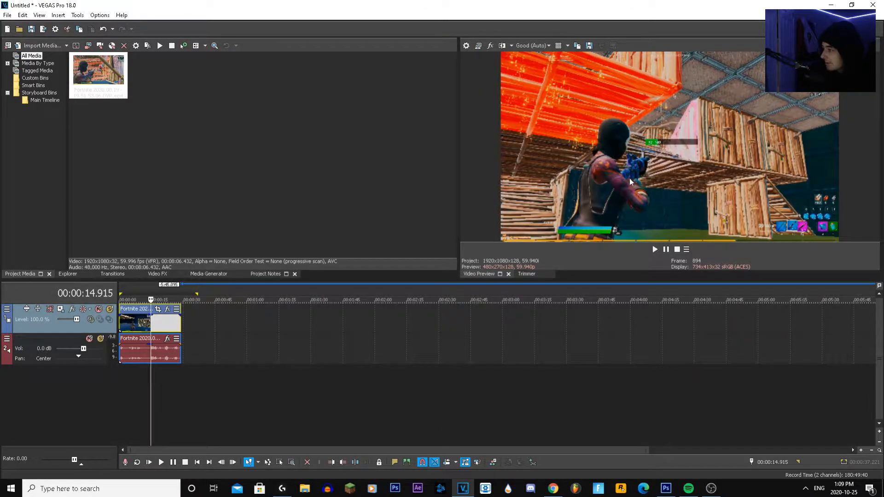
left_click(142, 325)
left_click(134, 327)
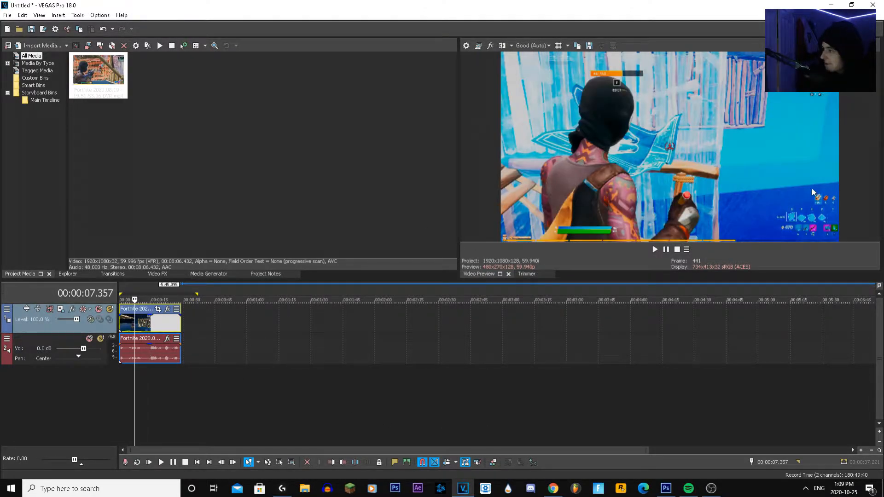
key("space")
key("space")
Set the project's pixel format to 8-bit (full range)
left_click(466, 46)
left_click(460, 171)
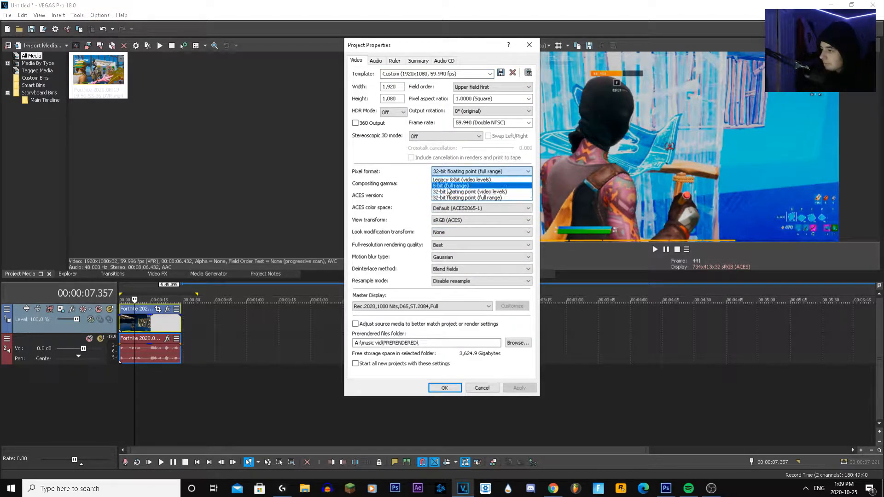
left_click(449, 184)
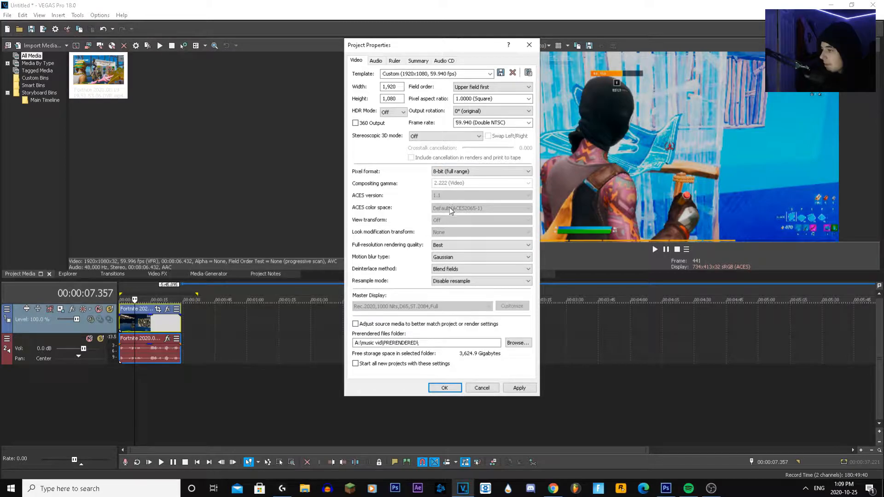
Set the resample mode to Smart resample and apply the project properties
left_click(459, 284)
left_click(458, 289)
left_click(470, 282)
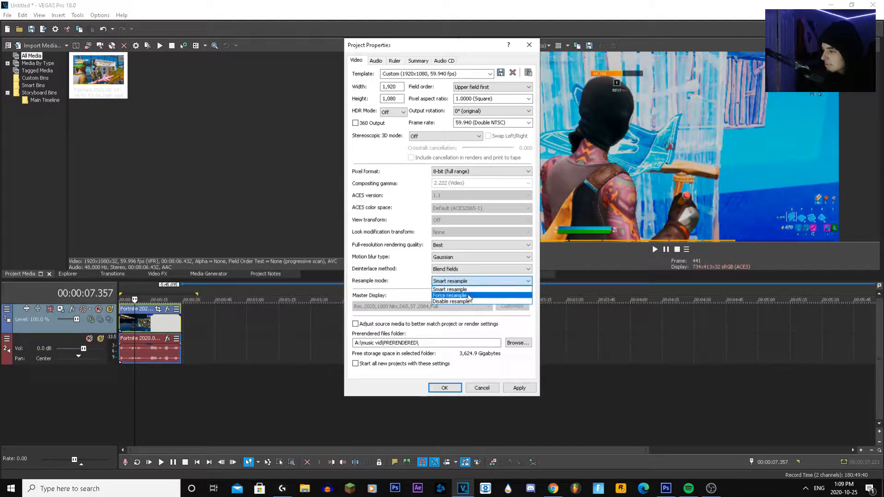
left_click(519, 388)
left_click(445, 388)
key("space")
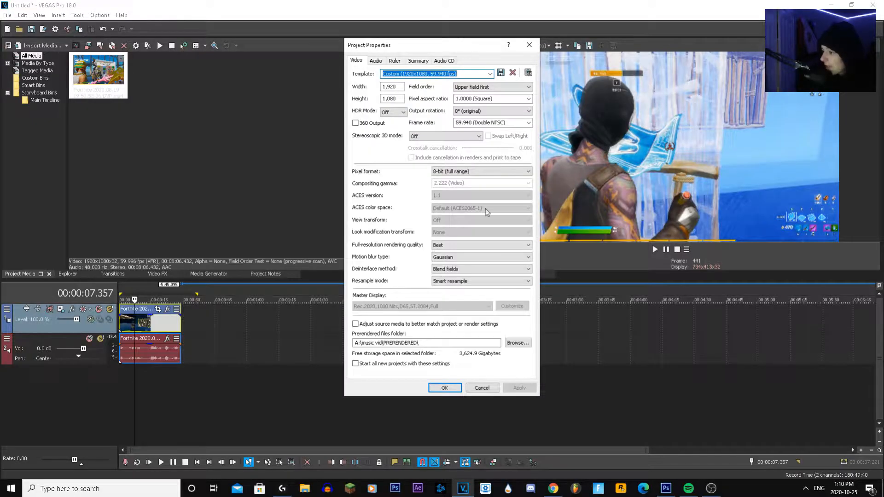
Apply the Disable resample mode to the project and tick the option to start all new projects with these settings
left_click(481, 281)
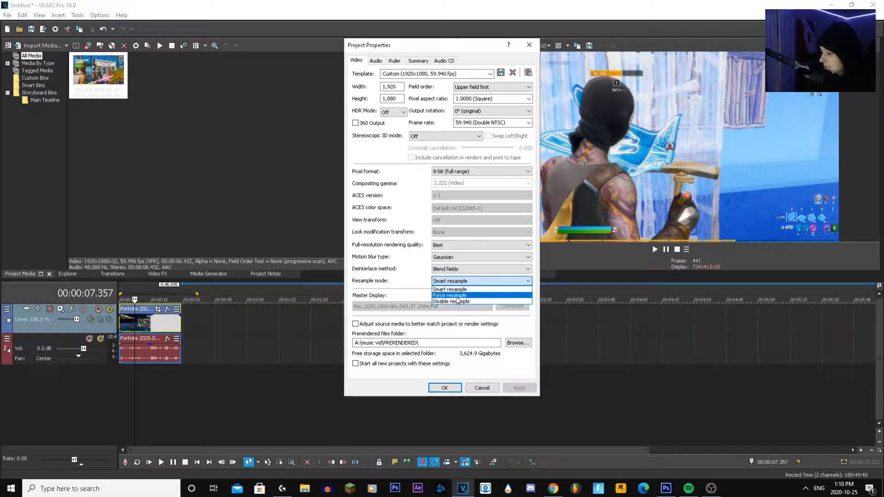
left_click(461, 303)
left_click(519, 388)
left_click(444, 388)
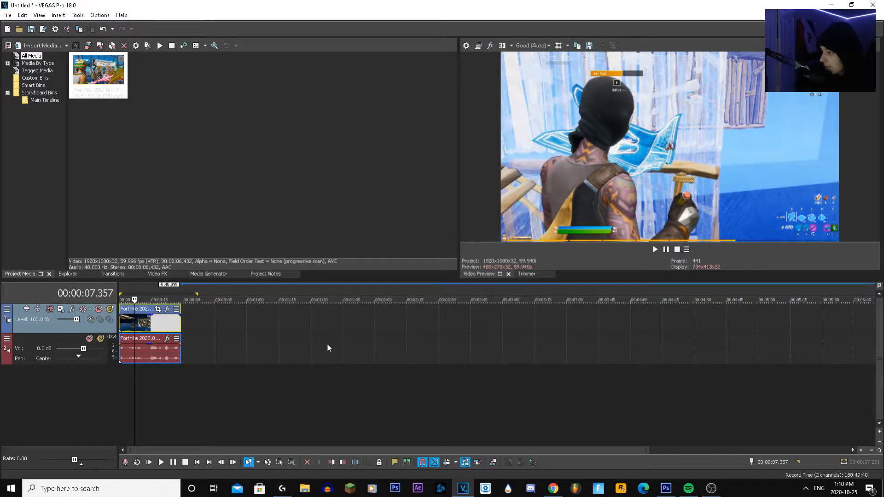
key("space")
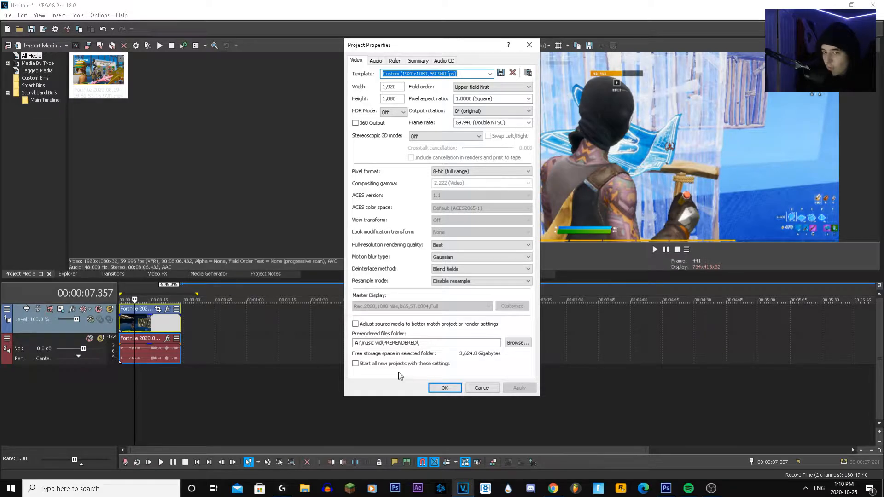
left_click(380, 364)
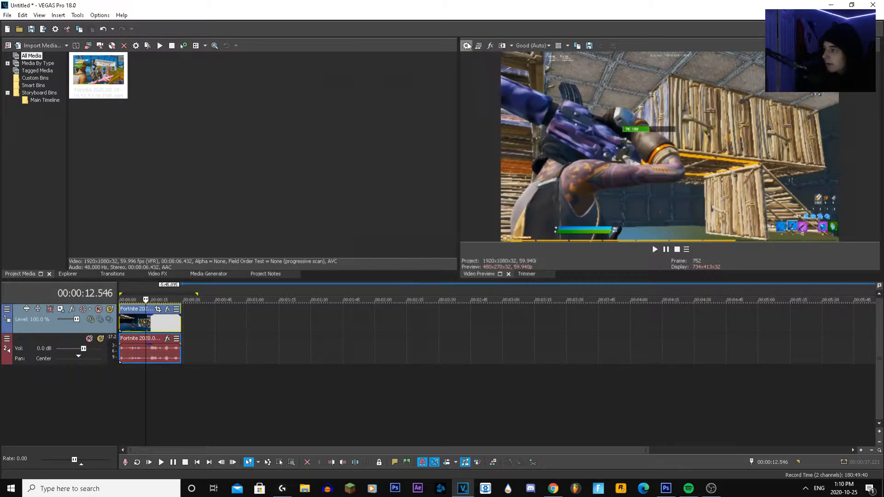
Choose the sample rate and the resample and stretch quality in the project's audio properties
key("alt+Return")
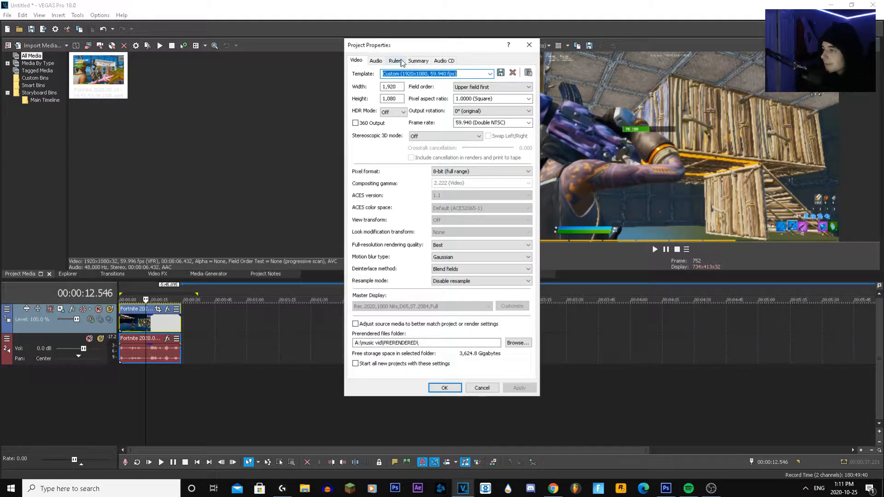
left_click_drag(388, 50, 387, 59)
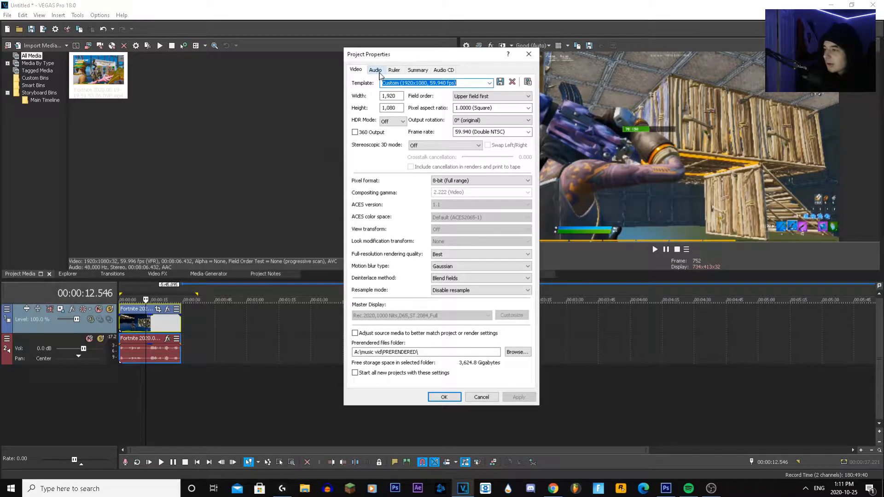
left_click(376, 70)
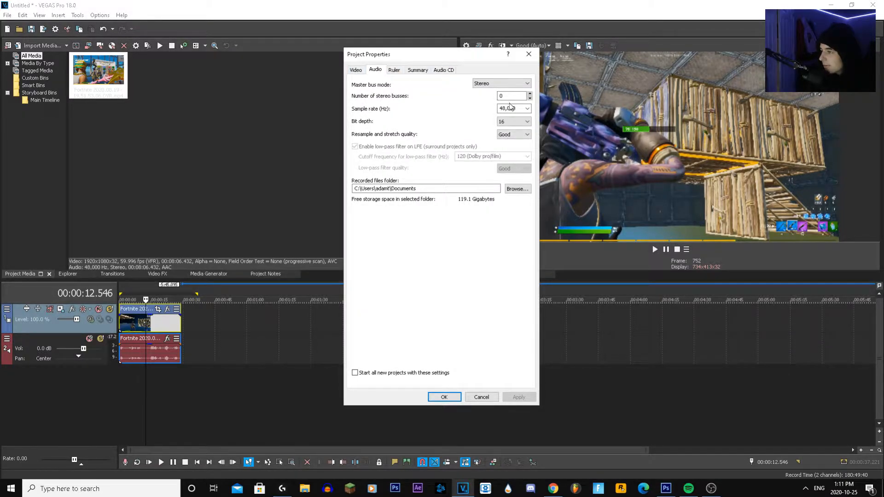
left_click(529, 110)
left_click(519, 146)
left_click(514, 134)
left_click(512, 152)
left_click_drag(515, 155, 490, 170)
Look through the Ruler, Summary and Audio CD project properties and return to the audio ones
left_click(371, 83)
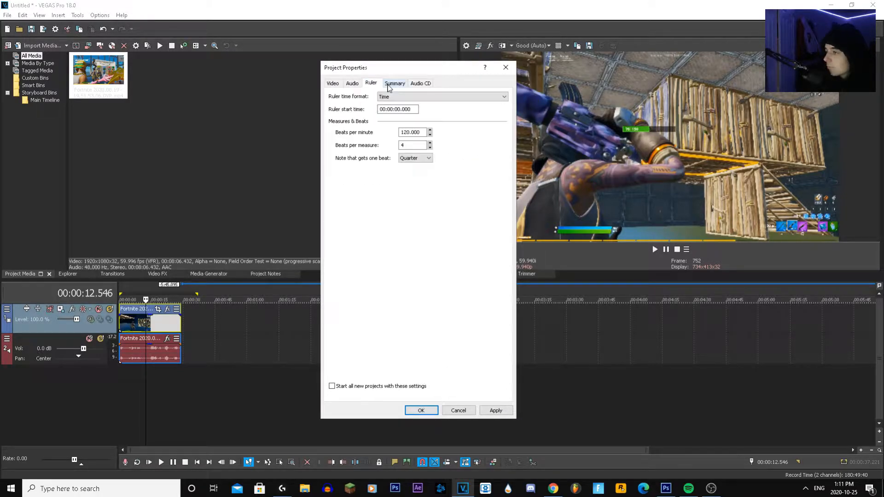
left_click(395, 83)
left_click(422, 83)
left_click(371, 83)
left_click(353, 83)
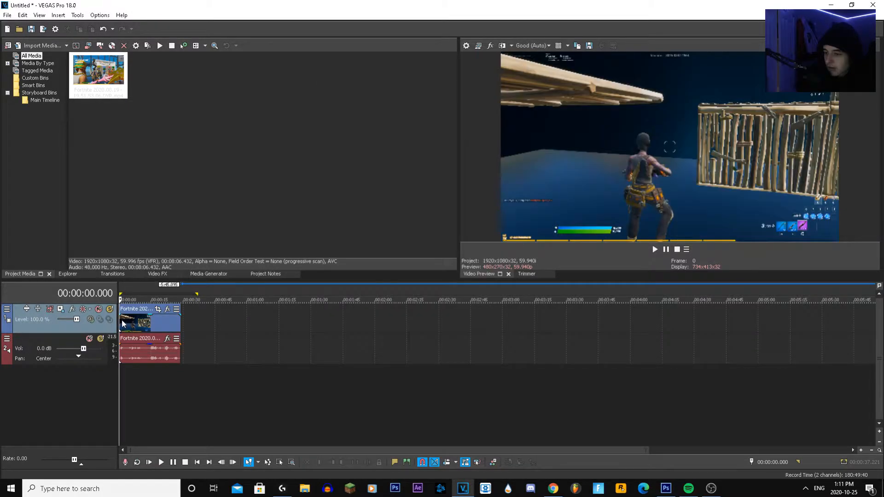
Select the time range from 00:00:00.000 to 00:00:28.879 on the timeline, spanning the whole gameplay clip
scroll(238, 341, "up", 3)
scroll(265, 353, "down", 1)
left_click(189, 323)
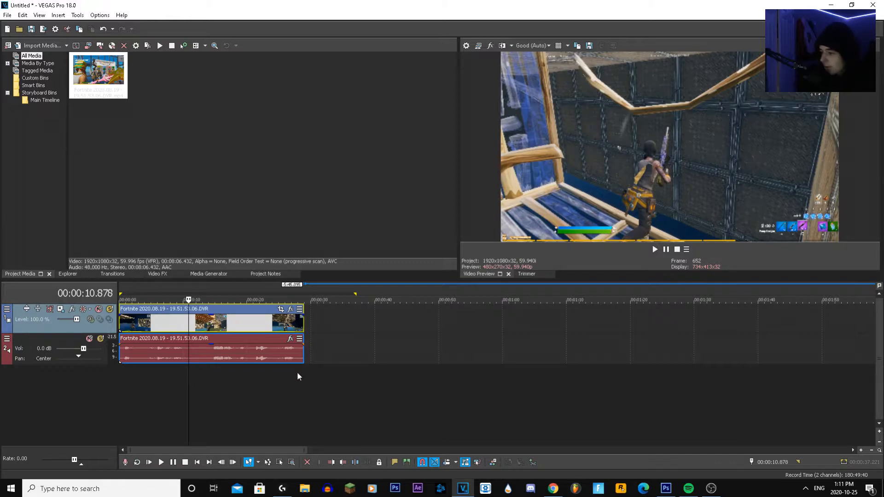
left_click_drag(305, 373, 117, 369)
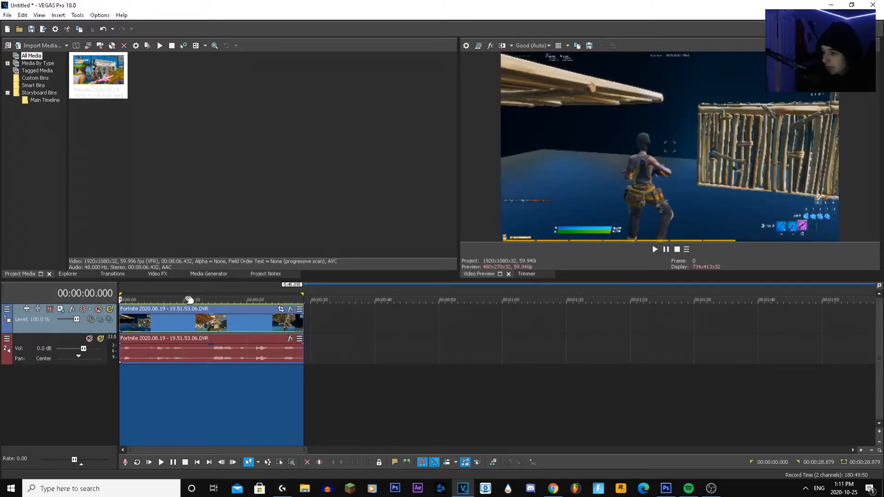
scroll(328, 319, "down", 5)
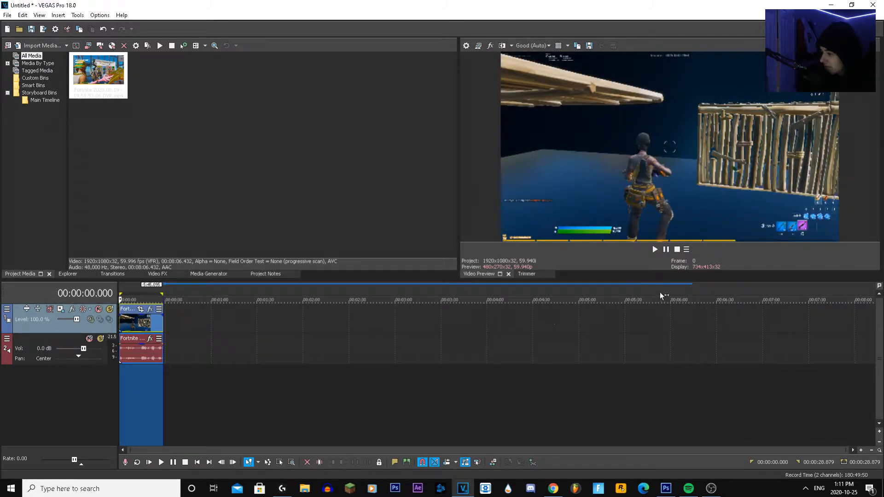
left_click_drag(839, 317, 195, 333)
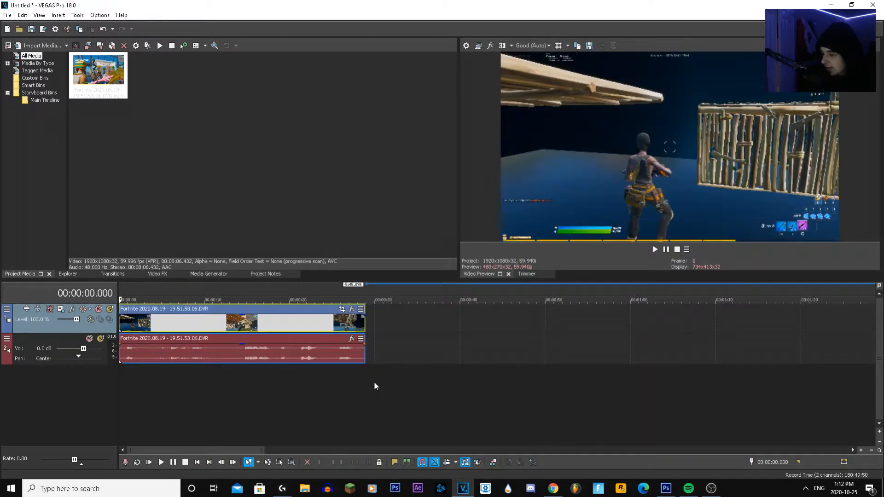
scroll(294, 381, "down", 1)
left_click_drag(302, 373, 73, 375)
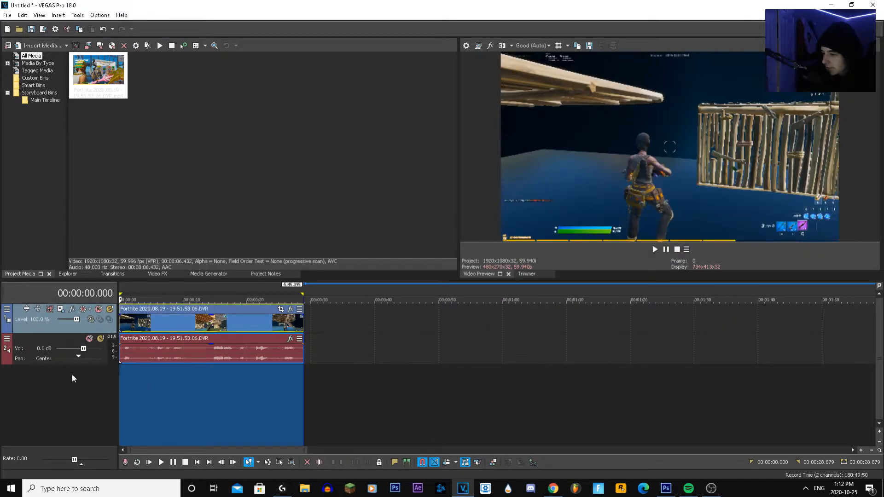
scroll(496, 372, "down", 5)
scroll(133, 307, "up", 3)
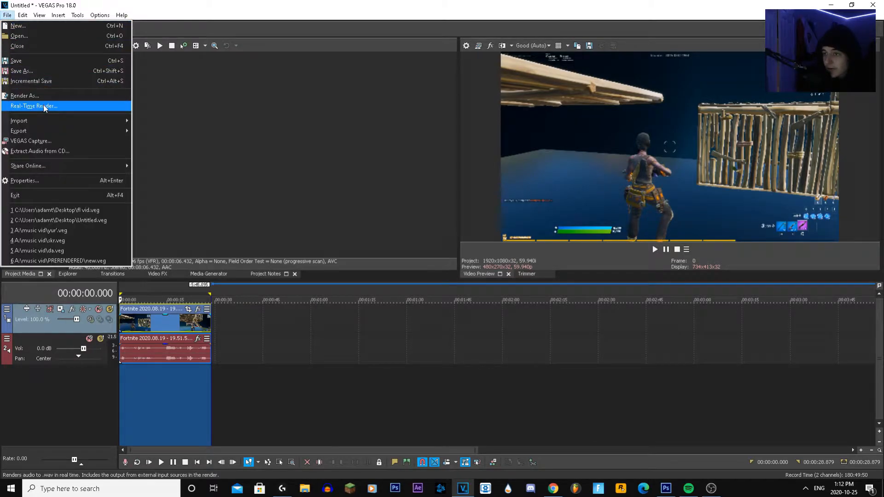
Open the Render As settings and choose the Sony AVC/MVC format with the Internet 1280x720-30p template
left_click(28, 96)
left_click_drag(331, 125, 329, 127)
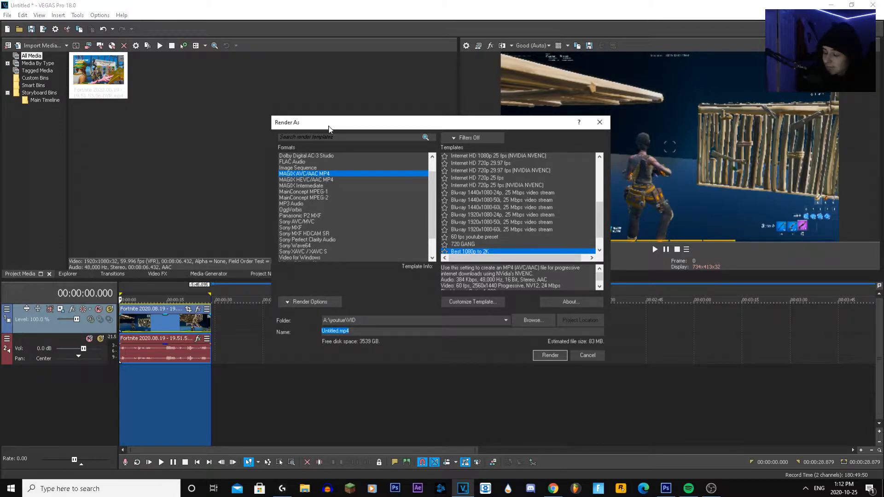
left_click(320, 222)
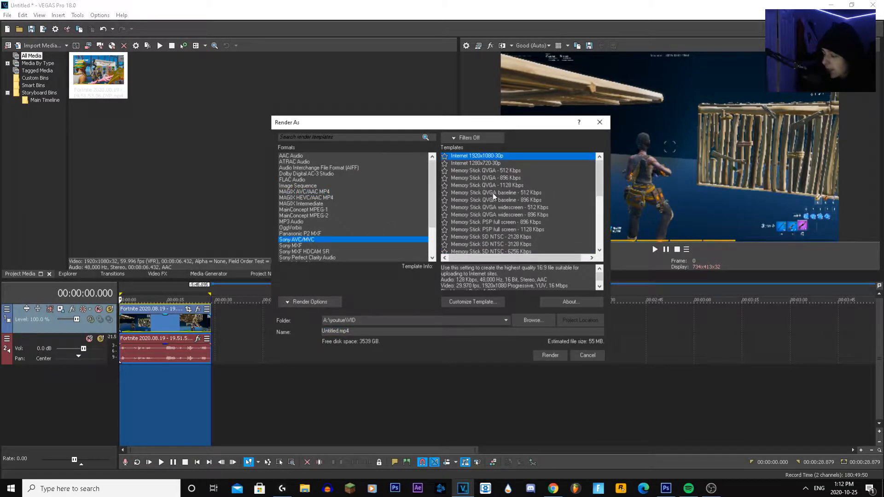
left_click_drag(446, 127, 405, 119)
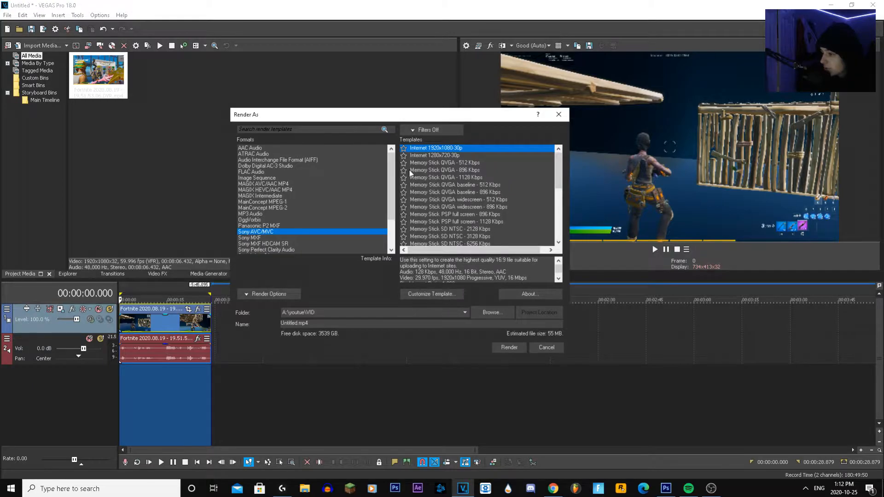
left_click(429, 153)
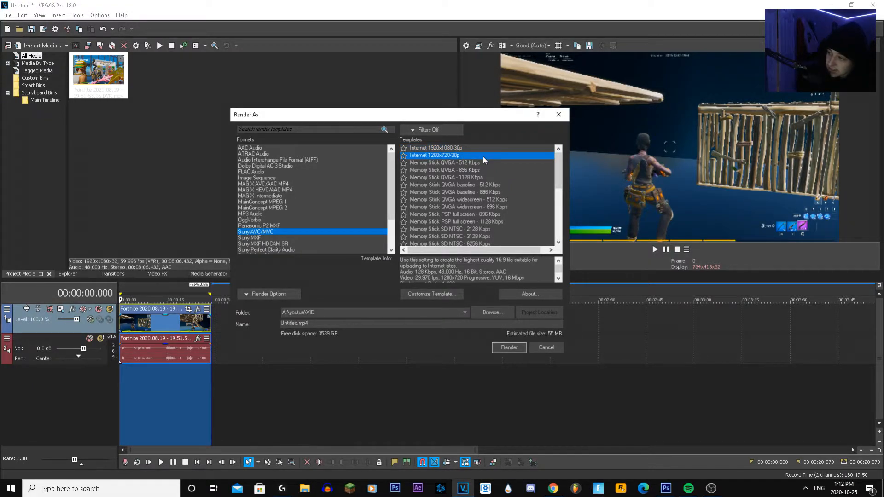
Check the frame size and frame rate options in the Internet 1280x720-30p template's custom settings, and close them without saving
left_click(440, 298)
left_click(405, 201)
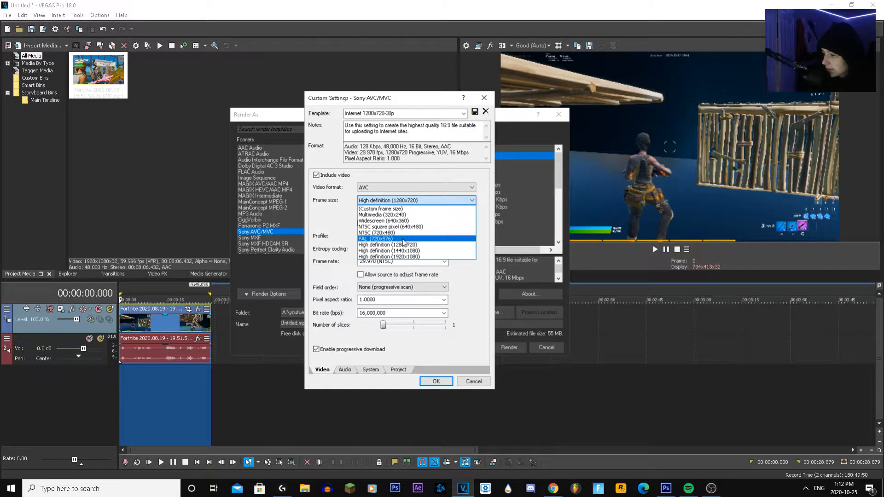
left_click(441, 248)
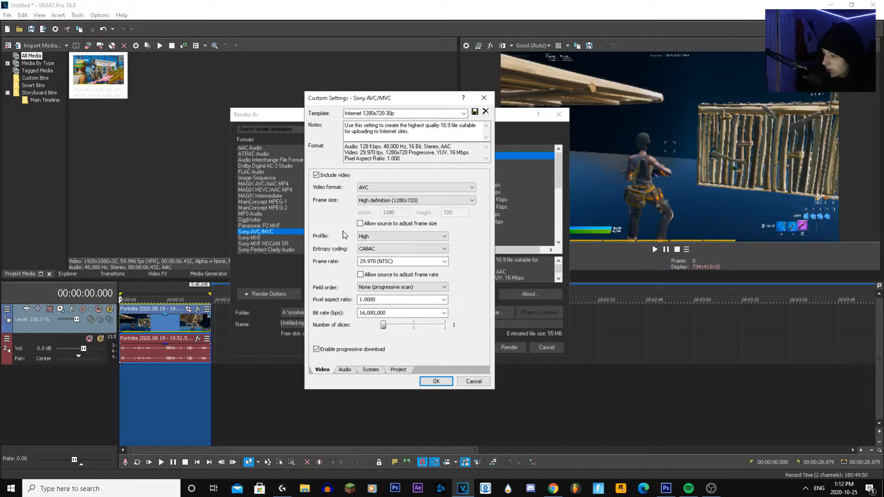
left_click(445, 261)
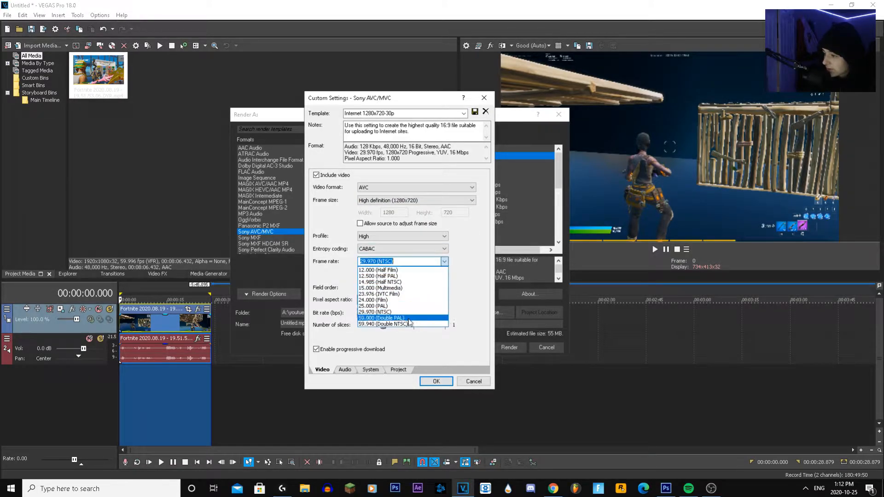
left_click(467, 386)
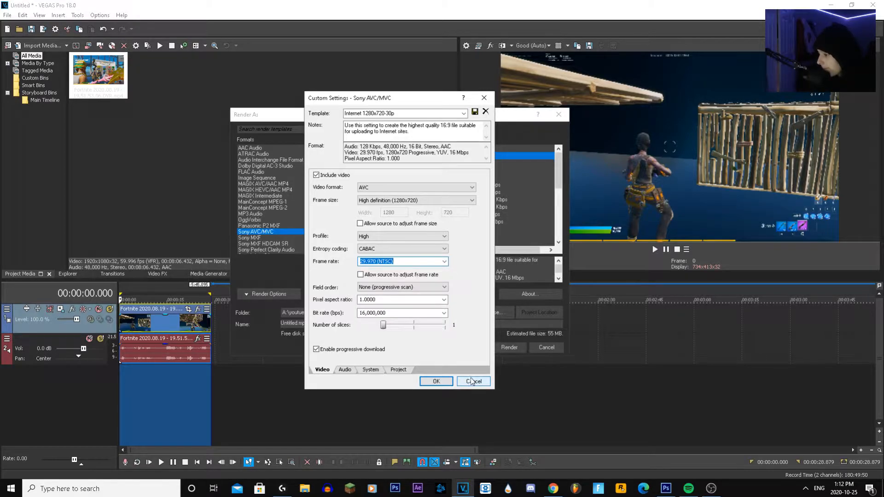
left_click(472, 381)
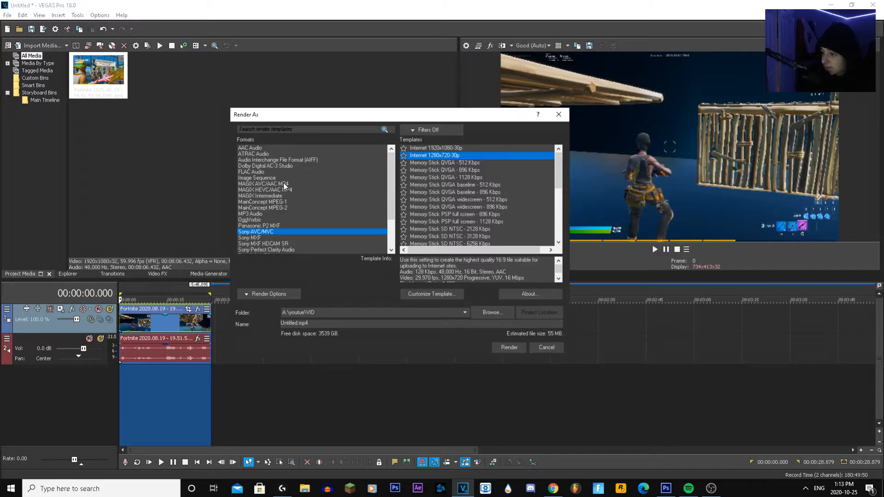
Switch the render format to MAGIX AVC/AAC MP4, browse its templates and move the dialog clear of the video preview
left_click(311, 184)
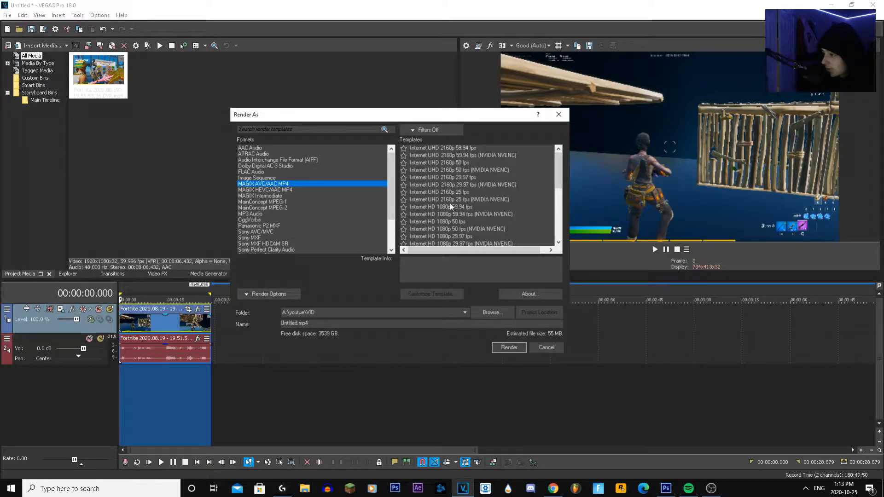
left_click(559, 203)
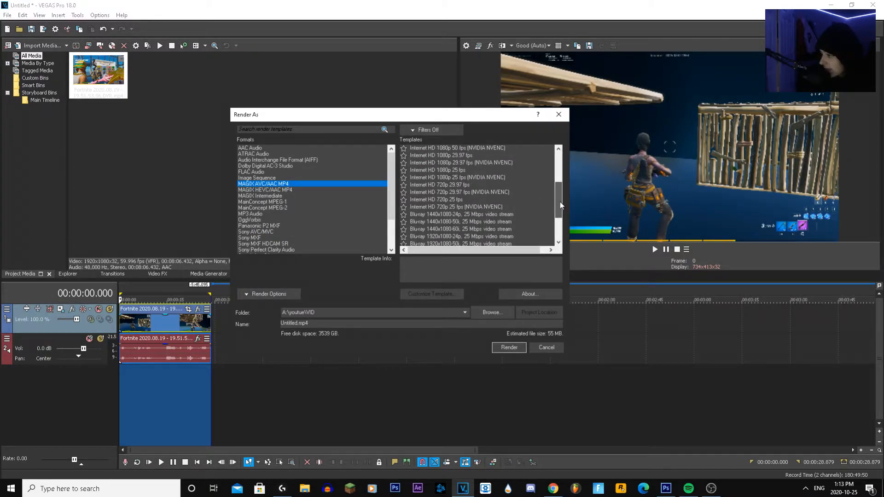
scroll(429, 210, "up", 4)
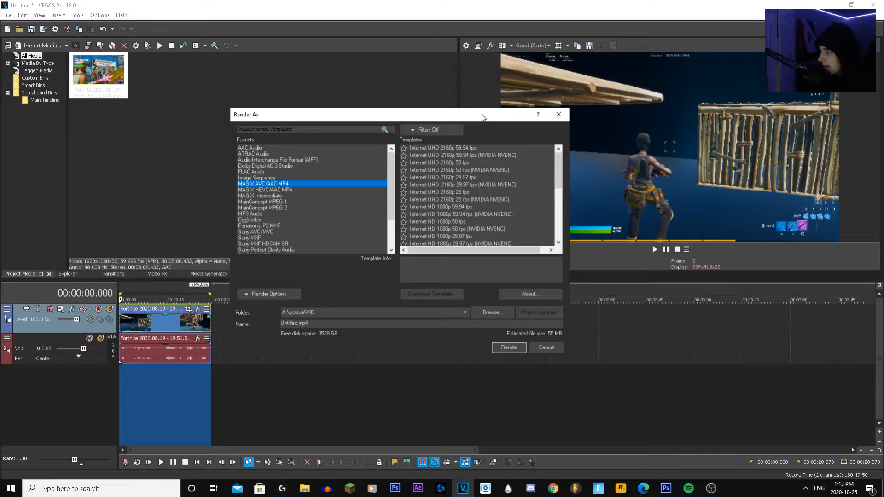
left_click_drag(482, 109, 312, 72)
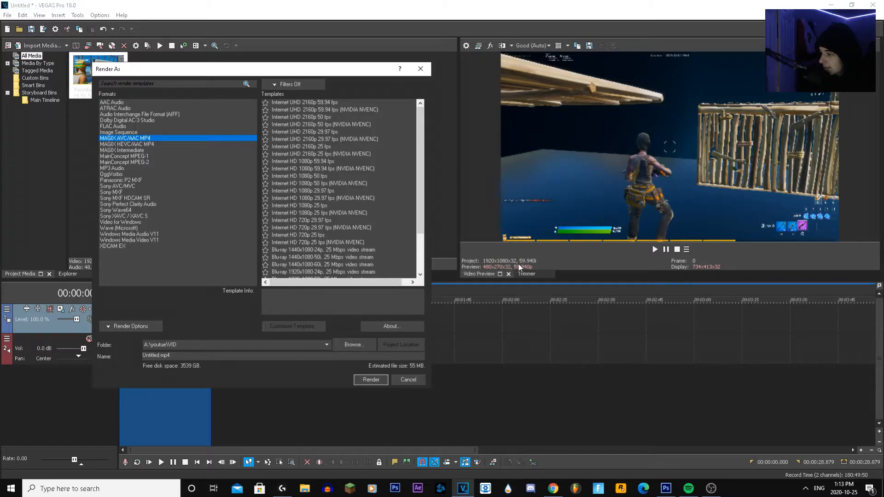
Compare the Internet HD 1080p templates and select Internet HD 1080p 59.94 fps (NVIDIA NVENC) for the render
left_click(353, 184)
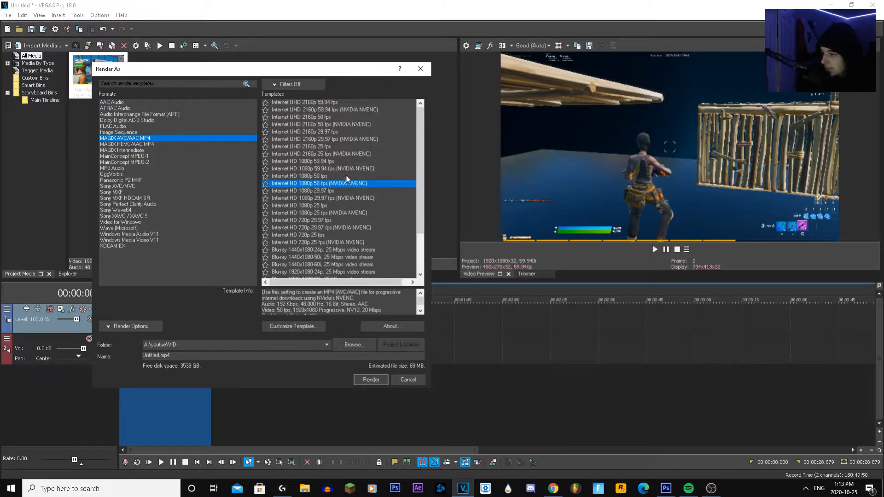
left_click(346, 169)
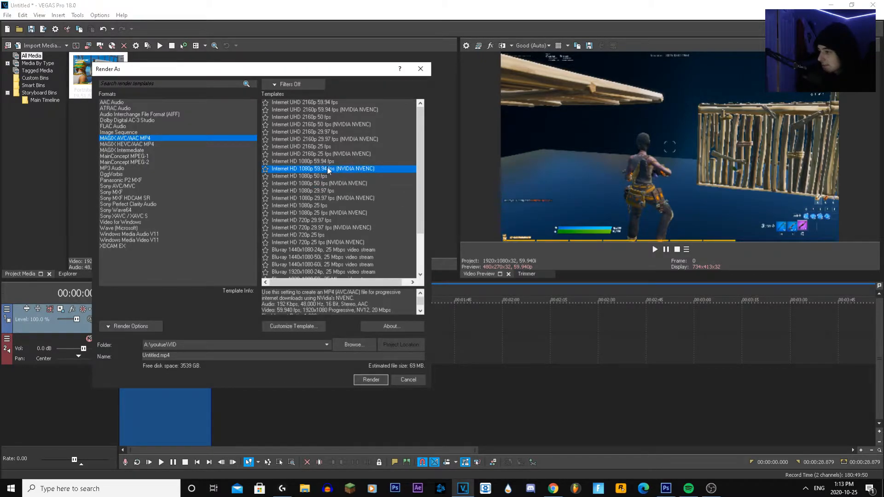
key("Up")
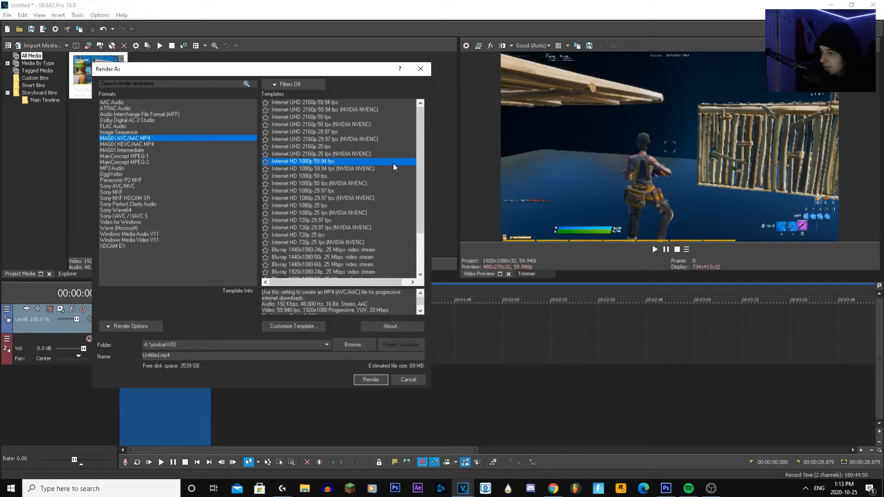
left_click(352, 170)
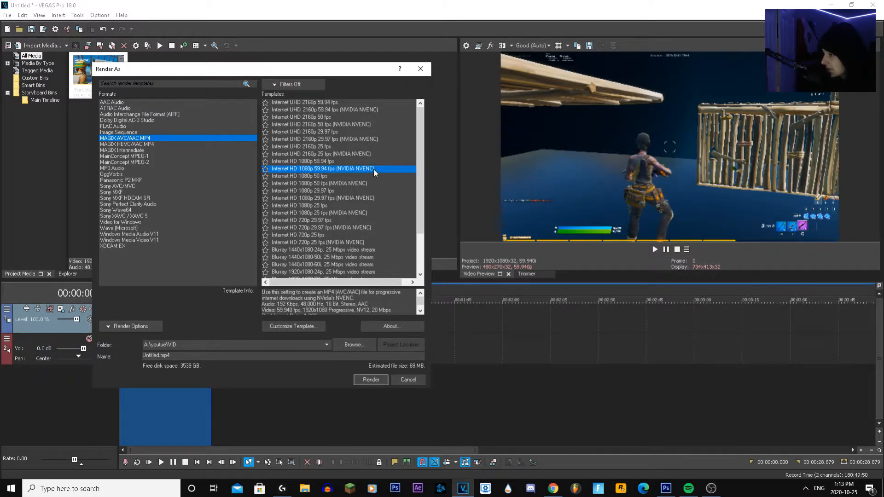
left_click(355, 163)
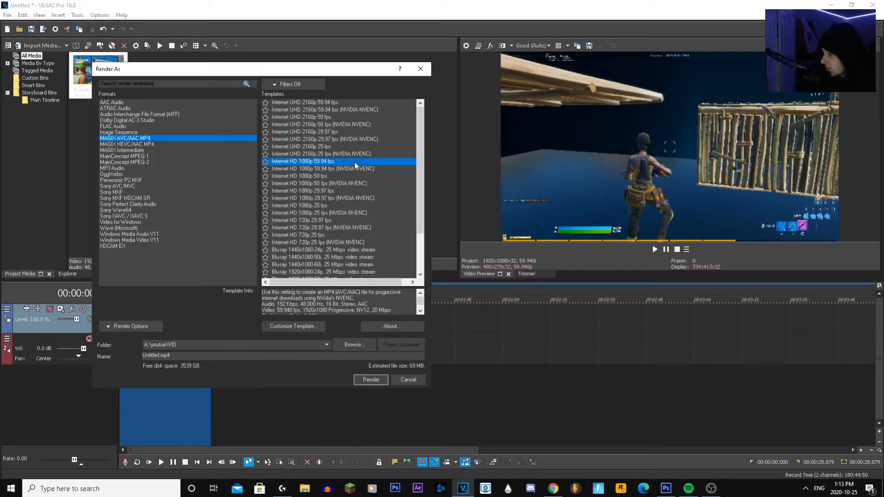
left_click(355, 169)
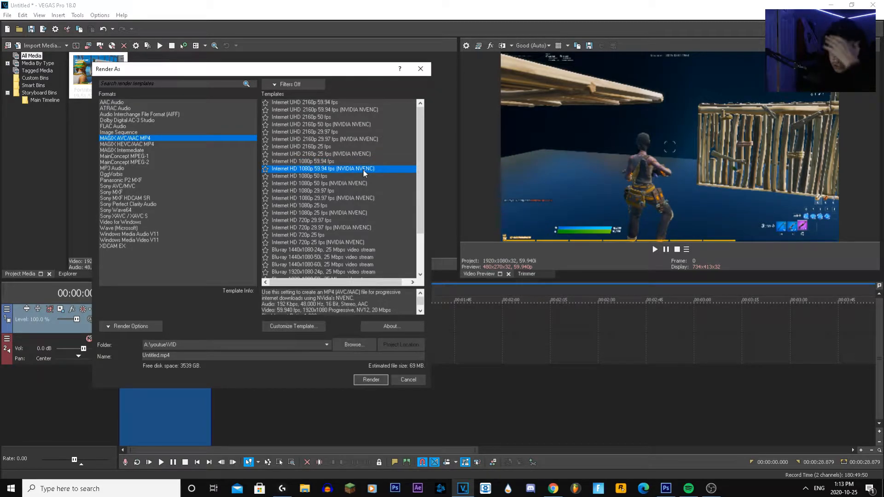
left_click(310, 170)
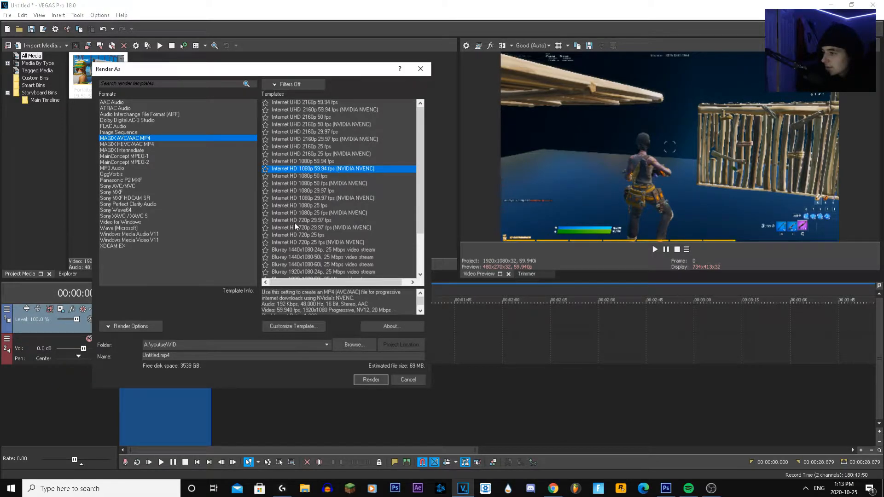
Select the Best 1080p to 2K template and open its custom settings
scroll(322, 204, "down", 3)
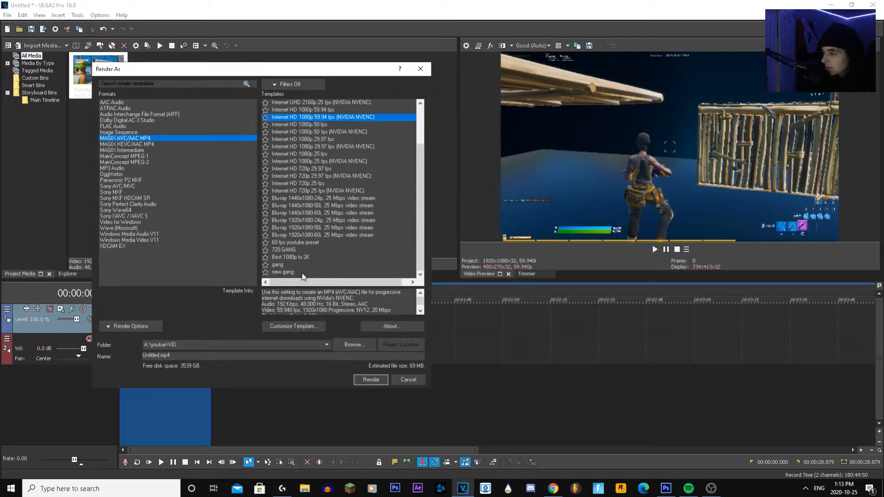
left_click(306, 257)
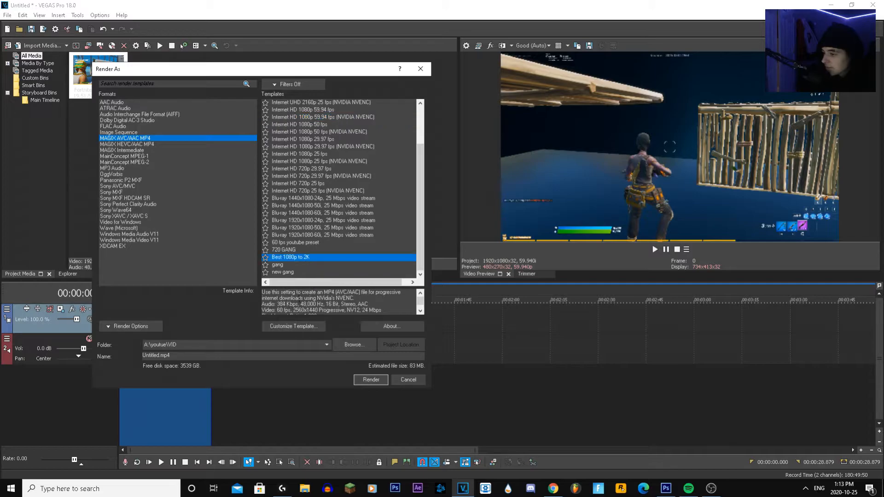
left_click(308, 326)
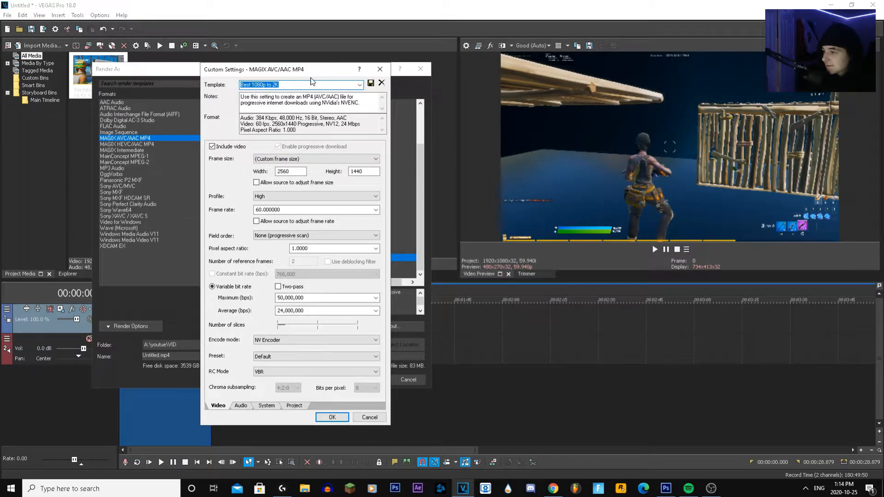
left_click_drag(307, 84, 331, 90)
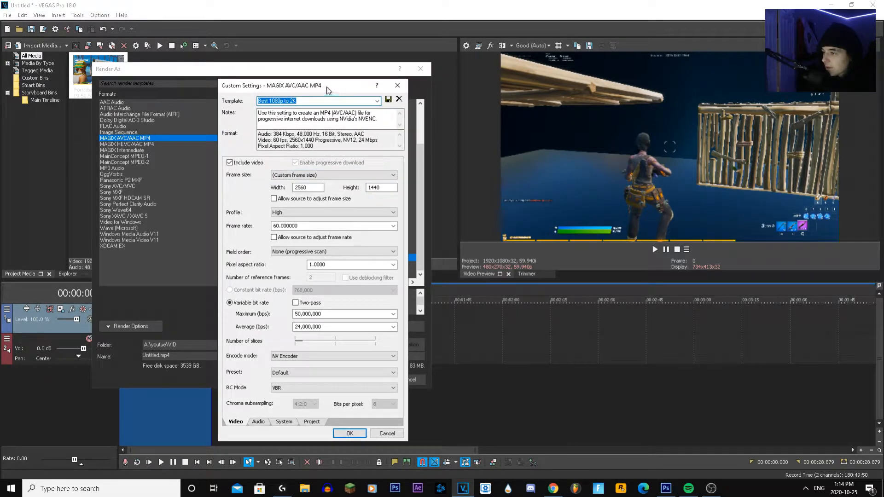
Try the HD 1080 (1920x1080) frame size in the custom settings and return to the custom 2560x1440 frame size
left_click(299, 174)
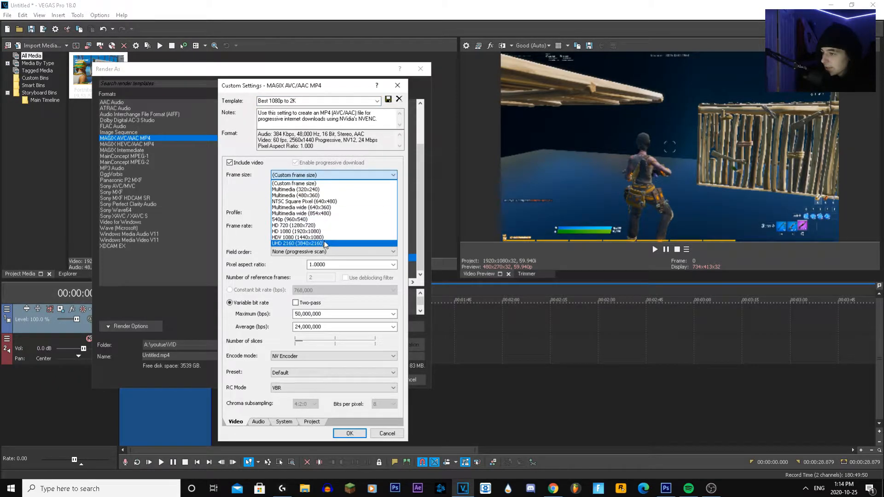
left_click(327, 231)
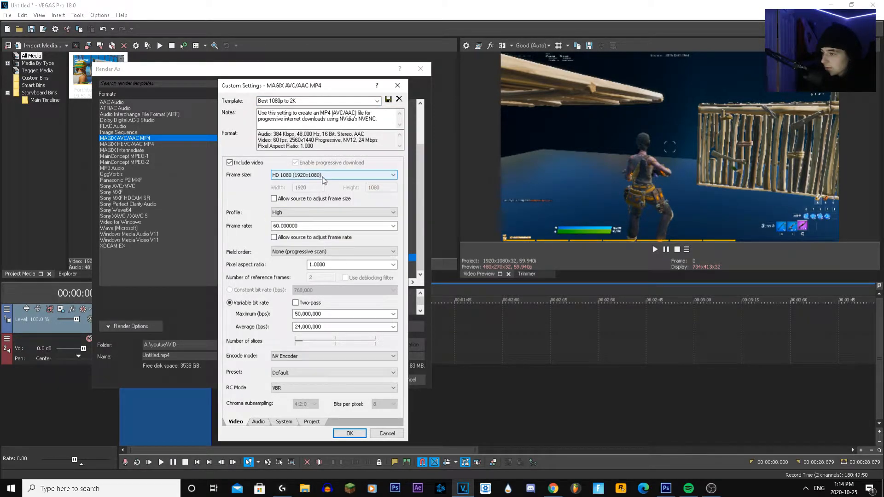
left_click(338, 178)
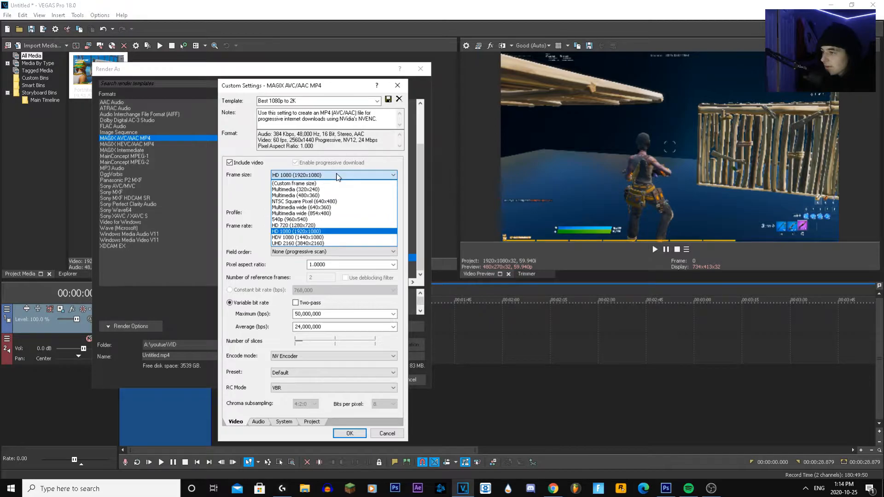
left_click(322, 183)
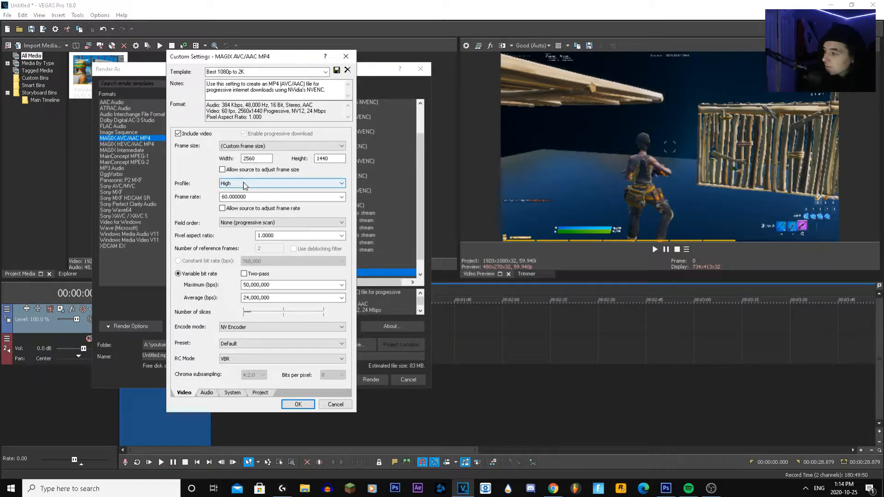
left_click_drag(260, 57, 319, 66)
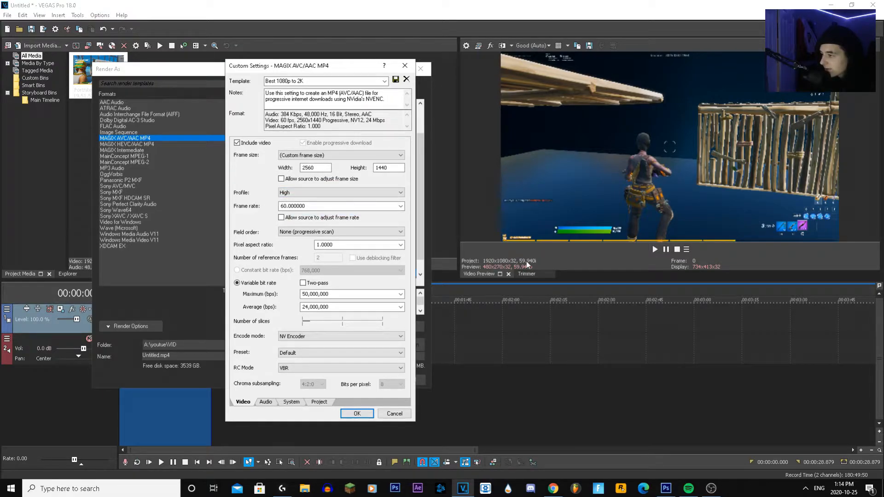
Set the template's frame rate to 30 fps and accept the custom settings
left_click_drag(312, 207, 270, 209)
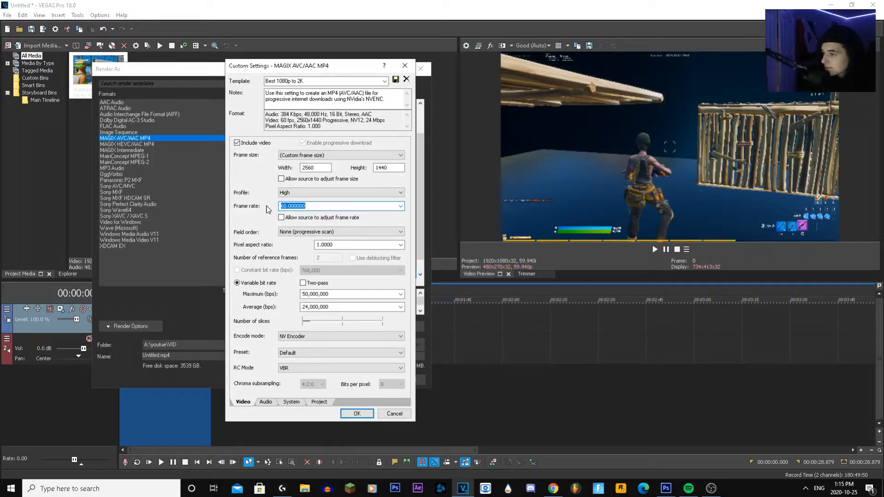
type("30")
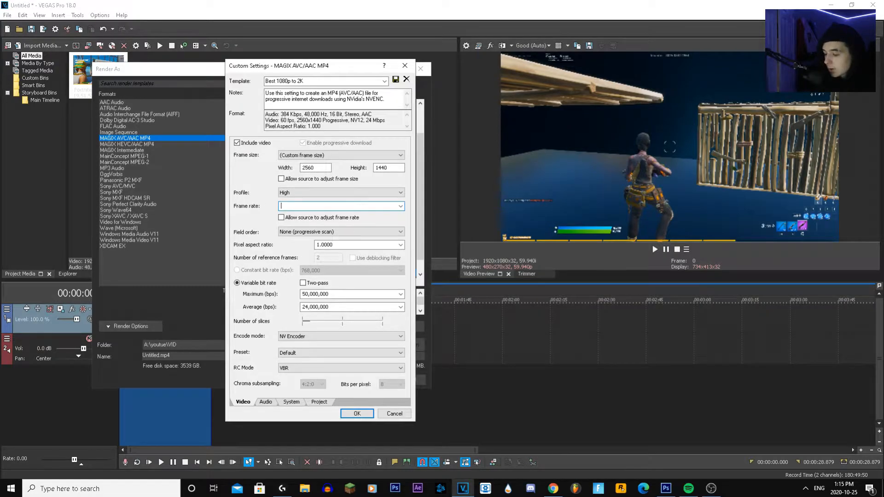
key("Return")
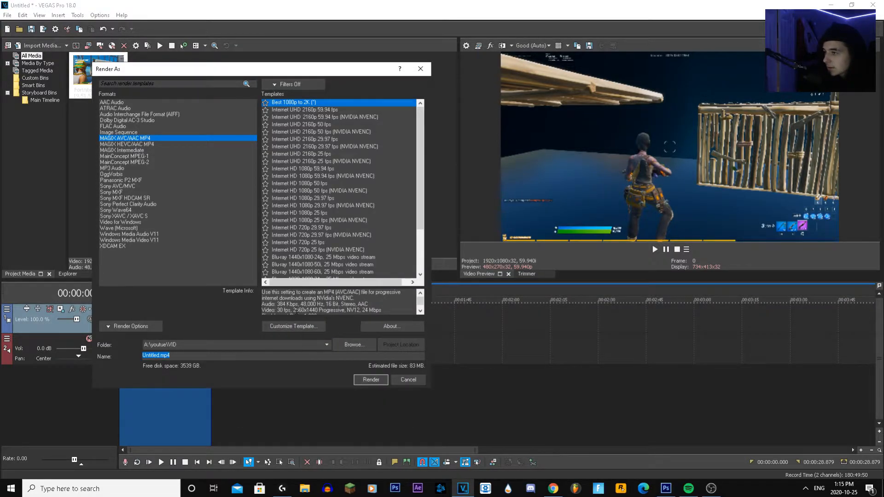
Reopen the template's custom settings, set the frame rate to 60 fps and check the field order options
left_click(294, 326)
type("60")
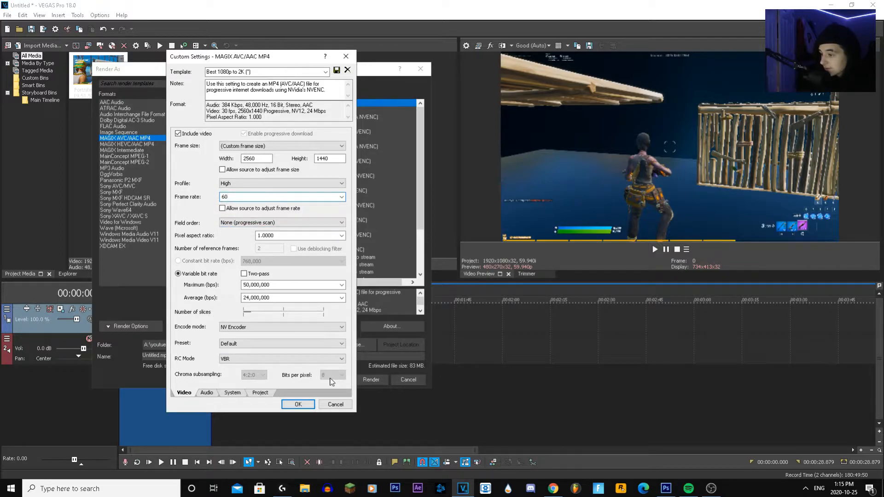
left_click(233, 223)
left_click(246, 223)
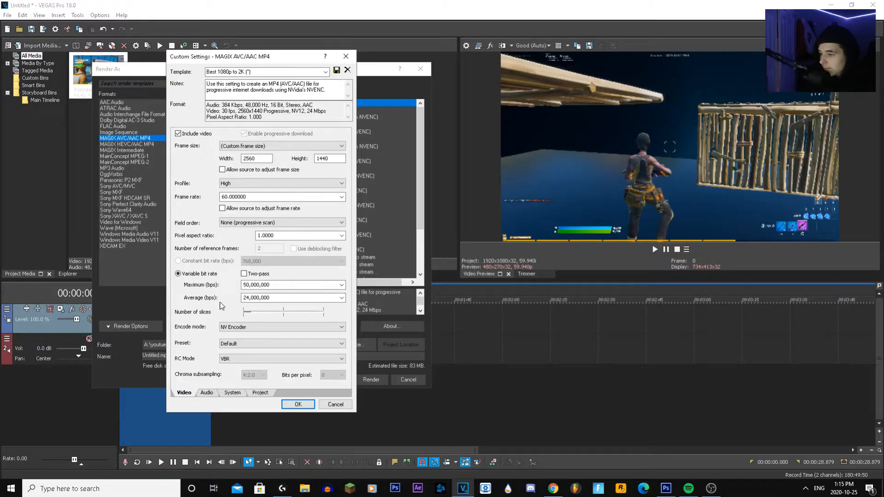
Check the template's encode mode, preset and RC mode options without changing them
left_click(234, 327)
left_click(235, 328)
left_click(234, 328)
left_click(236, 334)
left_click(244, 344)
left_click(244, 345)
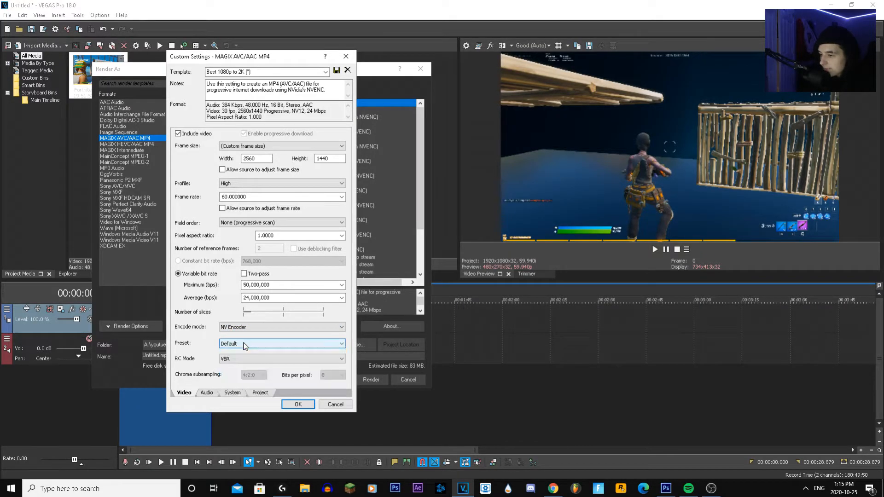
left_click(223, 359)
left_click(223, 360)
left_click(222, 361)
left_click(222, 362)
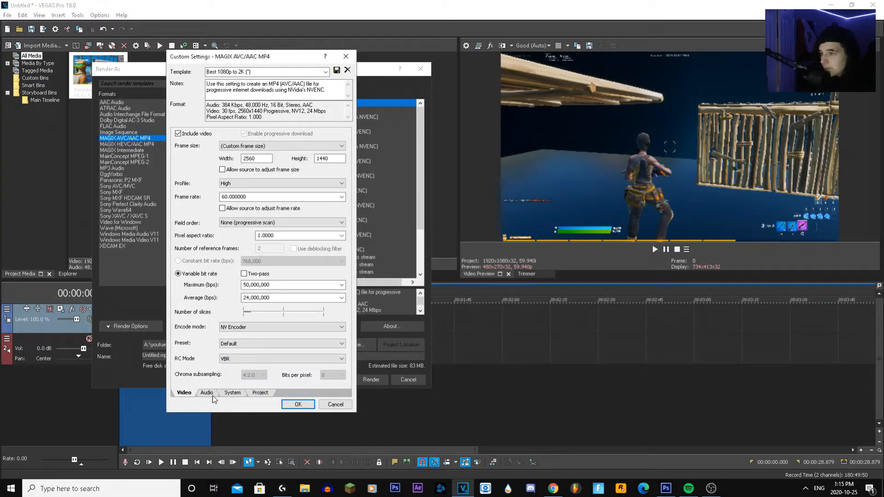
Check the sample rate and bit rate options in the template's audio settings
left_click(207, 393)
left_click(278, 146)
left_click(277, 146)
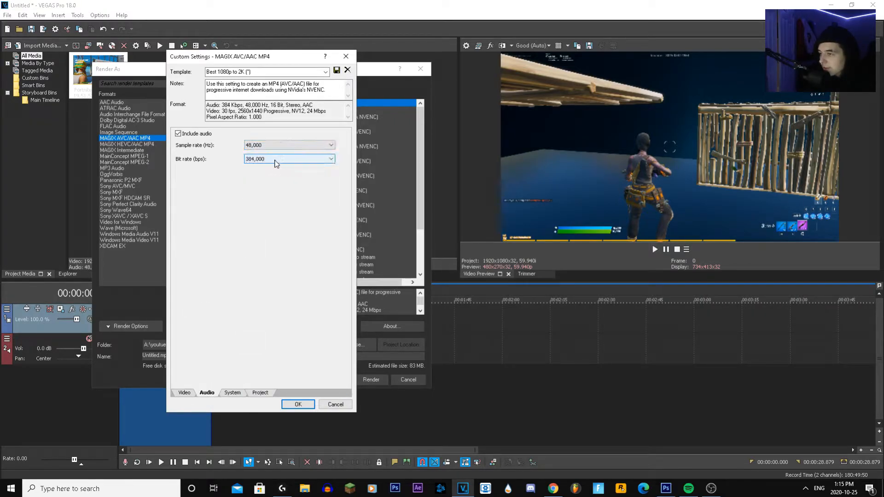
left_click(277, 160)
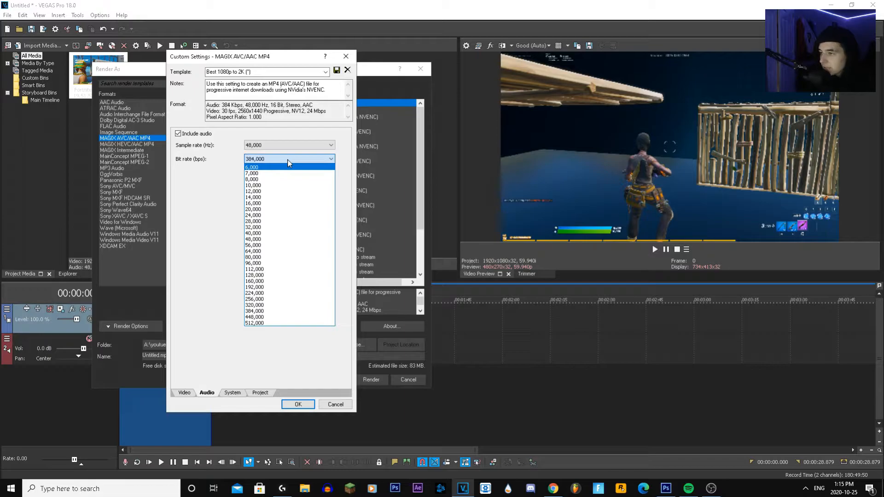
left_click(289, 161)
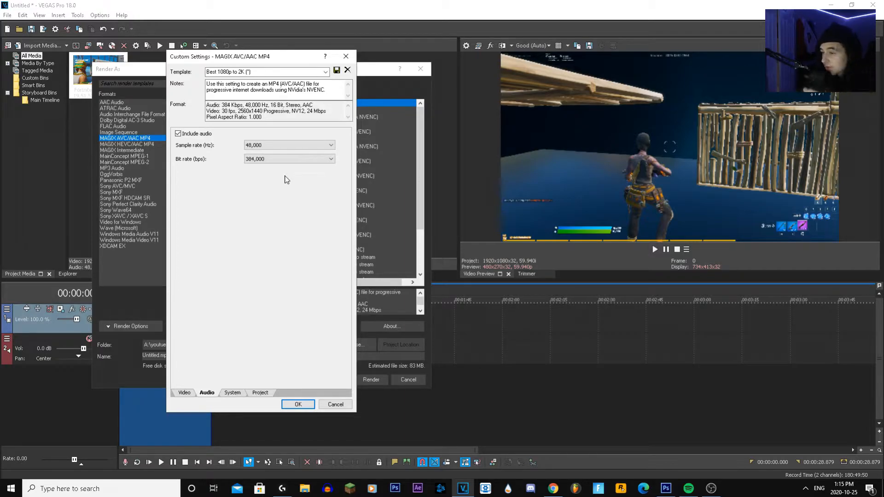
Review the template's system settings and its video rendering quality and stereoscopic 3D options, and accept the custom settings
left_click(233, 393)
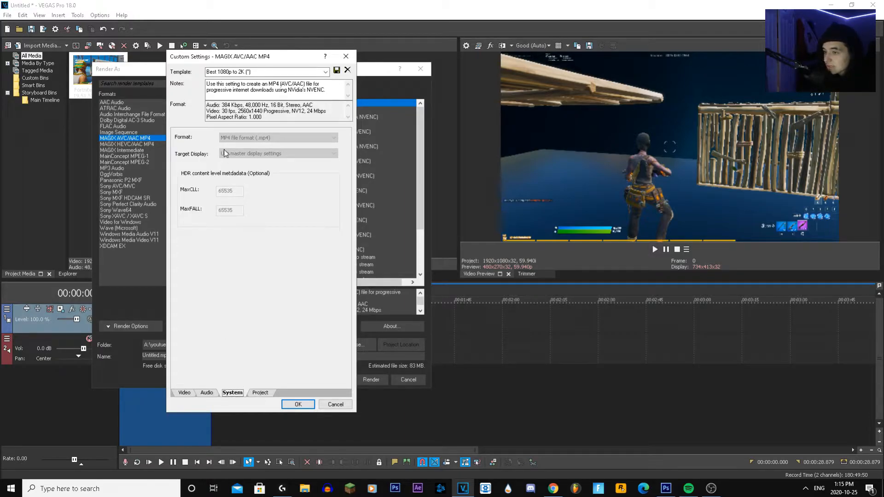
left_click(260, 393)
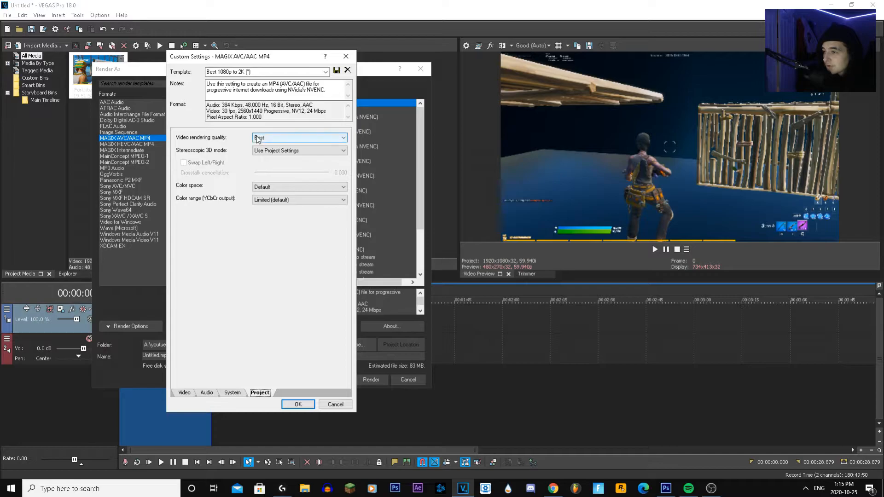
left_click(275, 138)
left_click(276, 141)
left_click(290, 153)
left_click(279, 151)
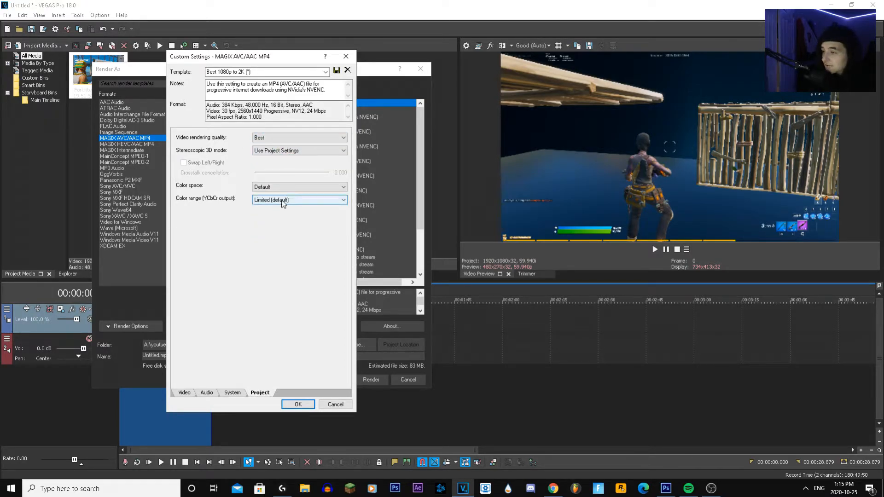
left_click(301, 407)
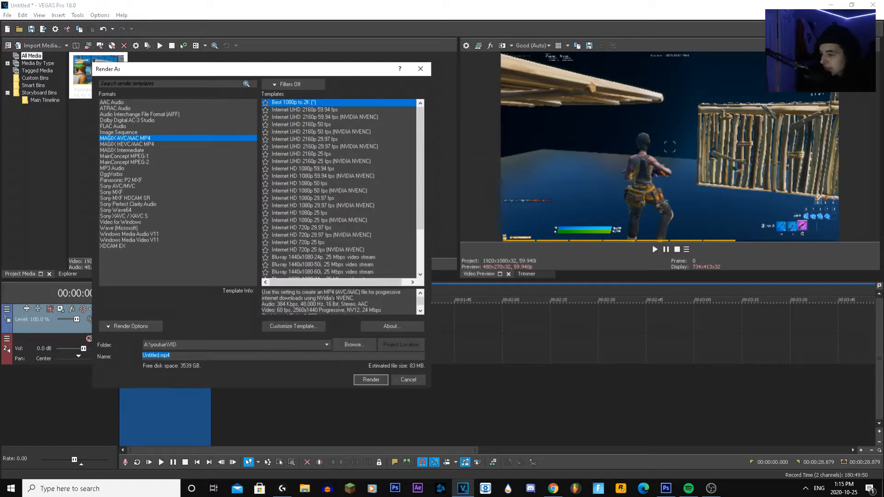
Review the customized template's info and select the saved Best 1080p to 2K template among the MAGIX AVC/AAC MP4 templates
scroll(373, 295, "down", 1)
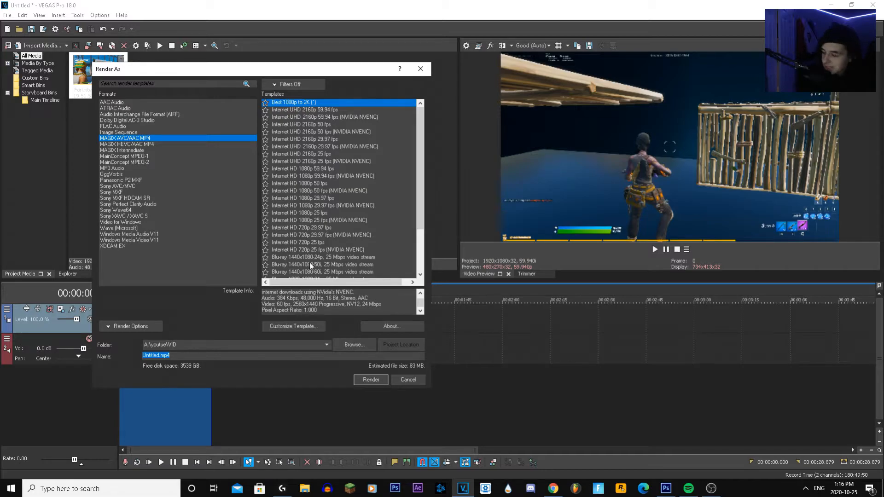
left_click_drag(336, 71, 340, 77)
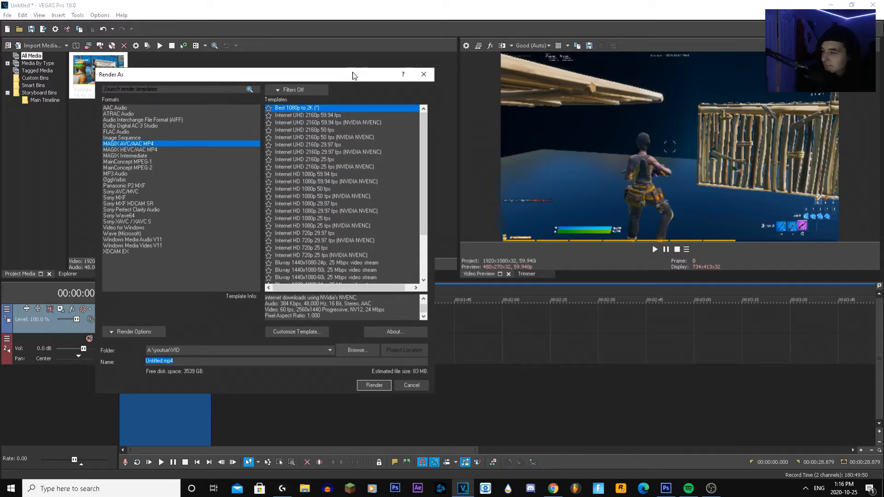
left_click_drag(330, 75, 340, 86)
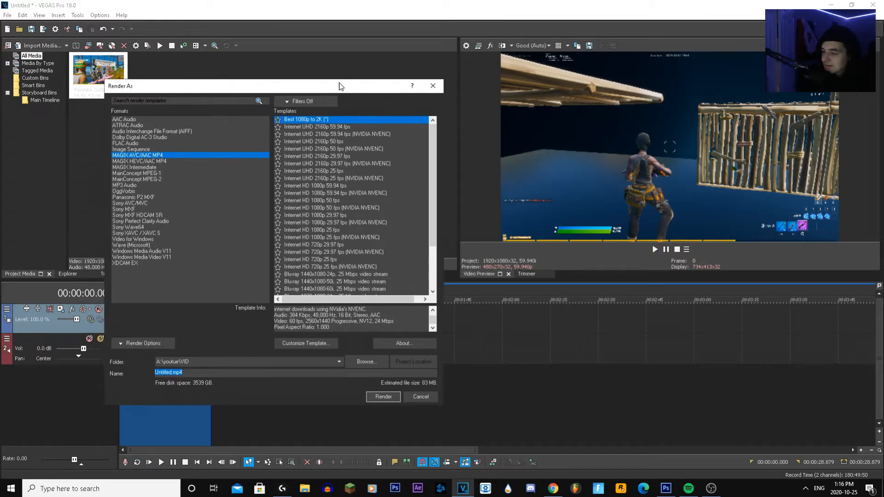
scroll(328, 258, "down", 4)
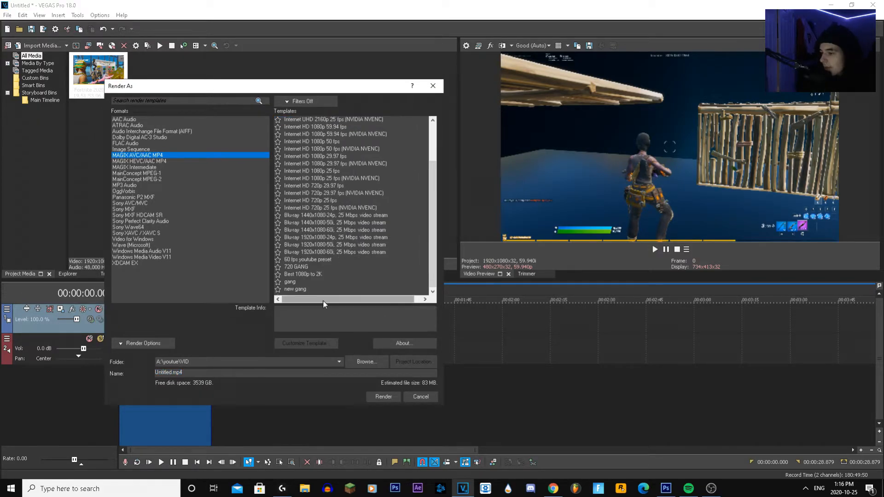
left_click(316, 275)
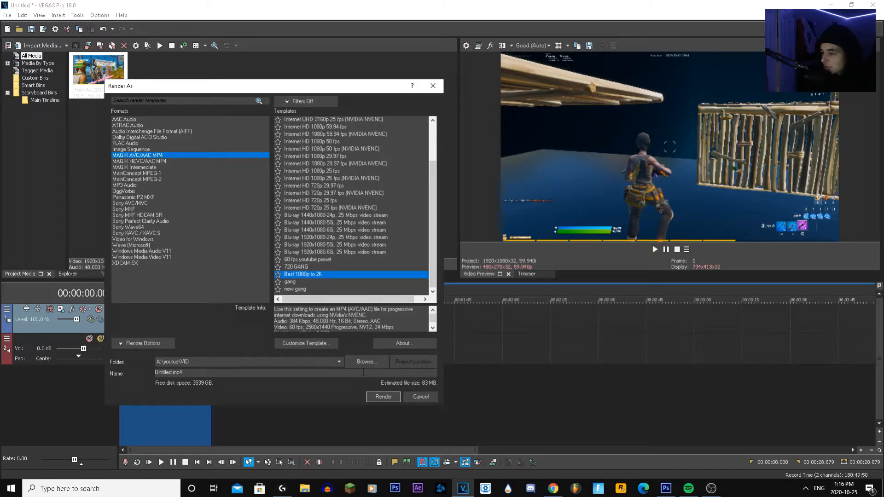
Enter 212212 as the template name in the custom settings, and close them without saving
left_click(317, 344)
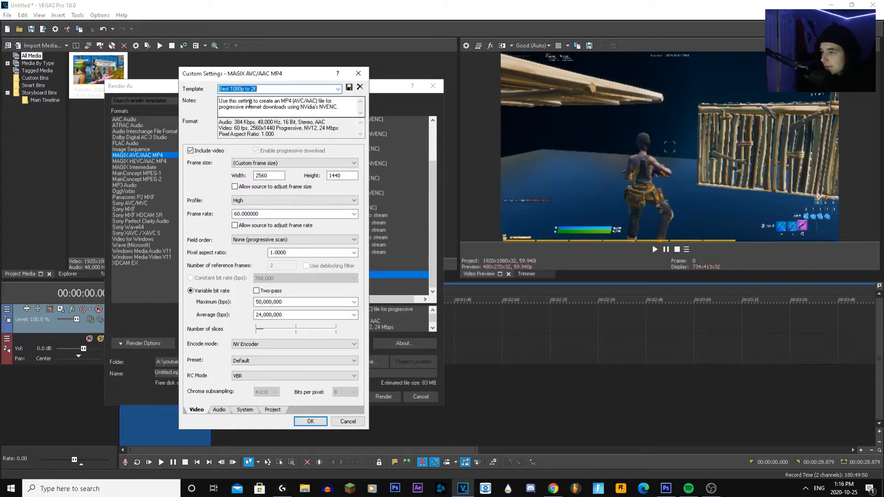
type("212212")
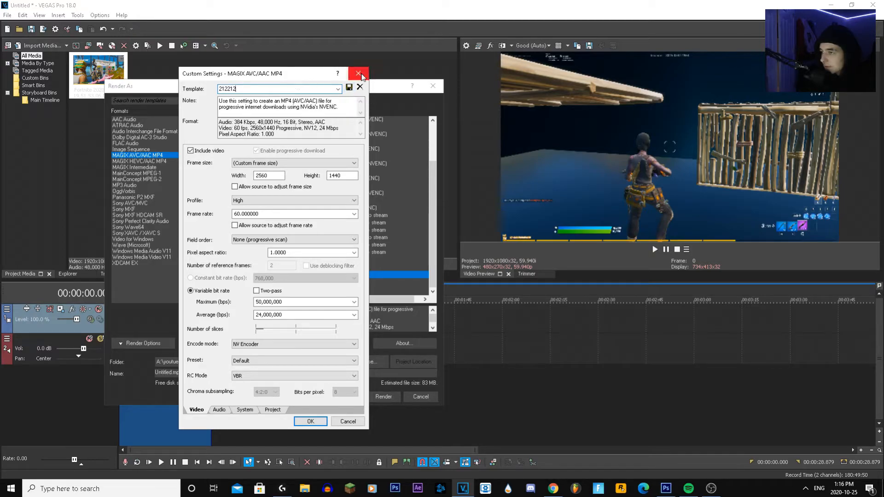
left_click(358, 74)
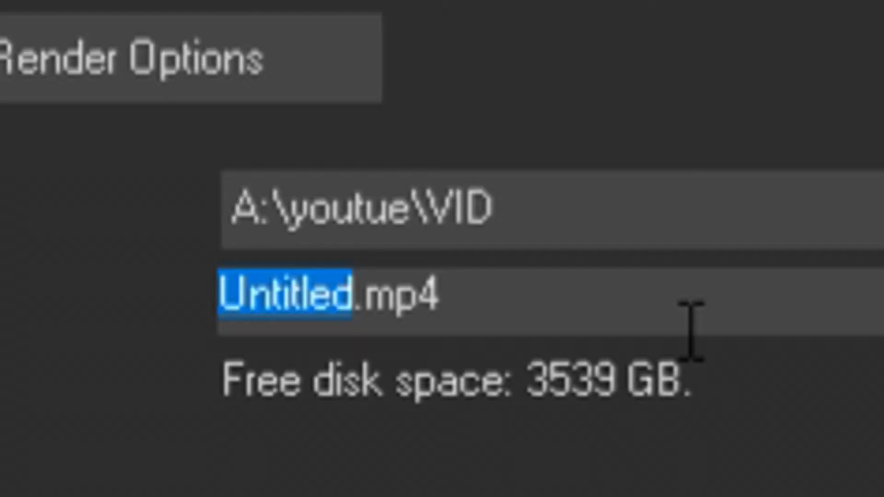
Render the clip as wdhahdayduagd8ayudgyuid.mp4 and minimize the editor to show the desktop
type("wdhahdayduagd8ayudg")
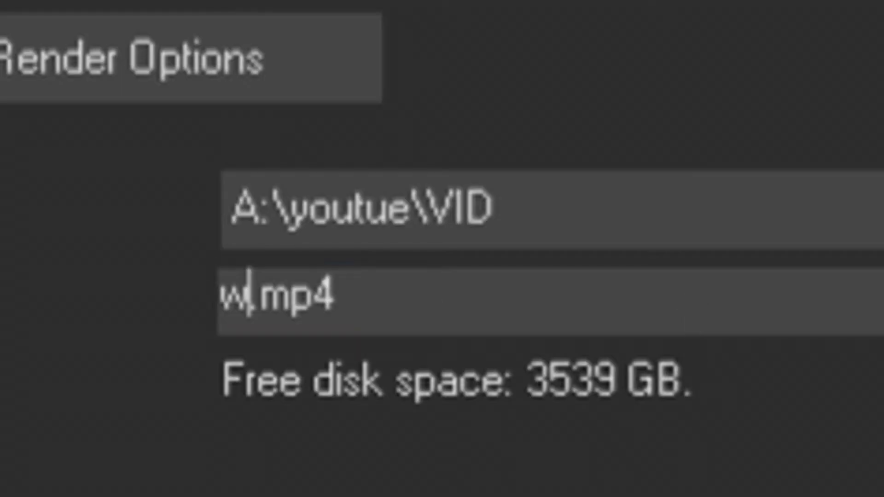
type("yuid")
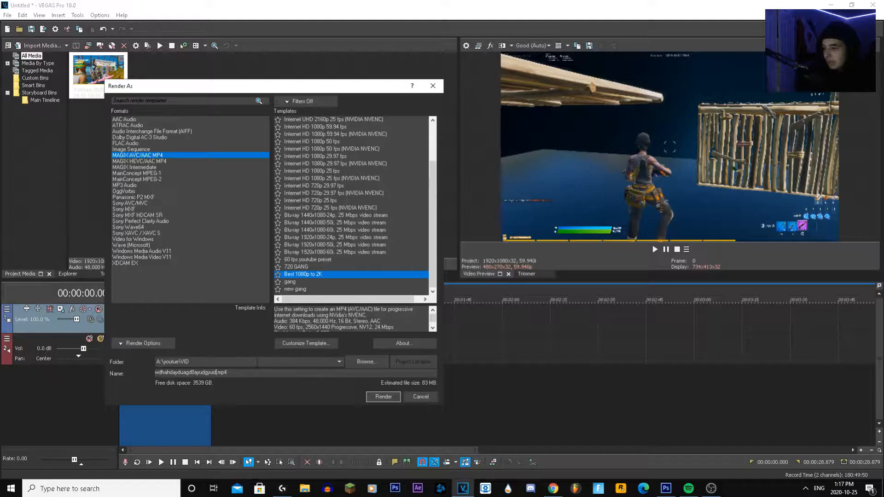
left_click(387, 397)
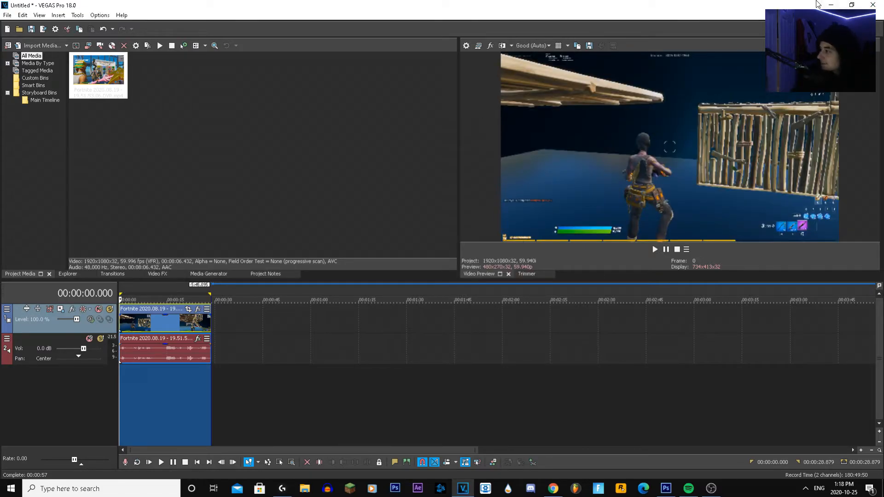
left_click(831, 5)
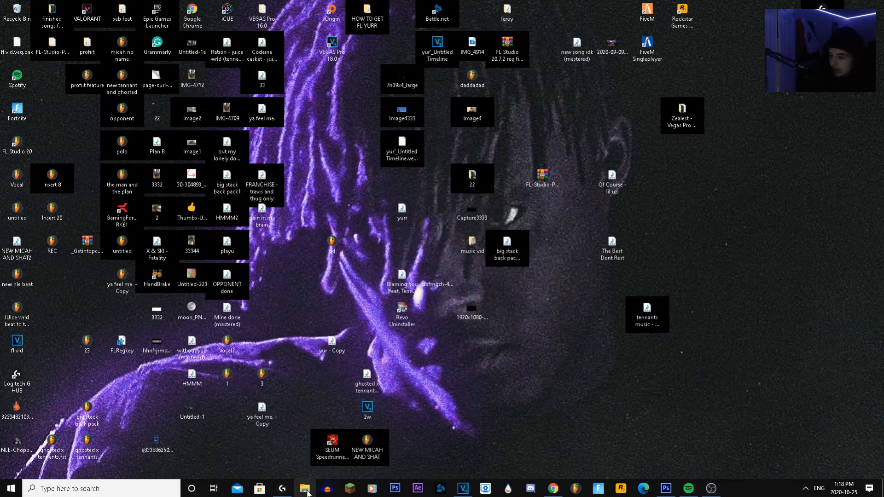
Switch to File Explorer, go to the youtue\VID folder on the HHD (A:) drive and open the rendered video wdhahdayduagd8ayudgyuid
left_click(305, 488)
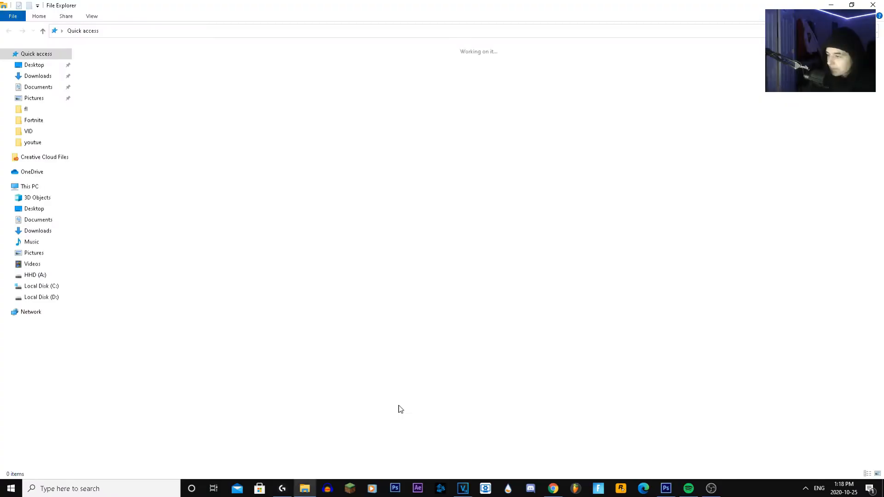
left_click(56, 277)
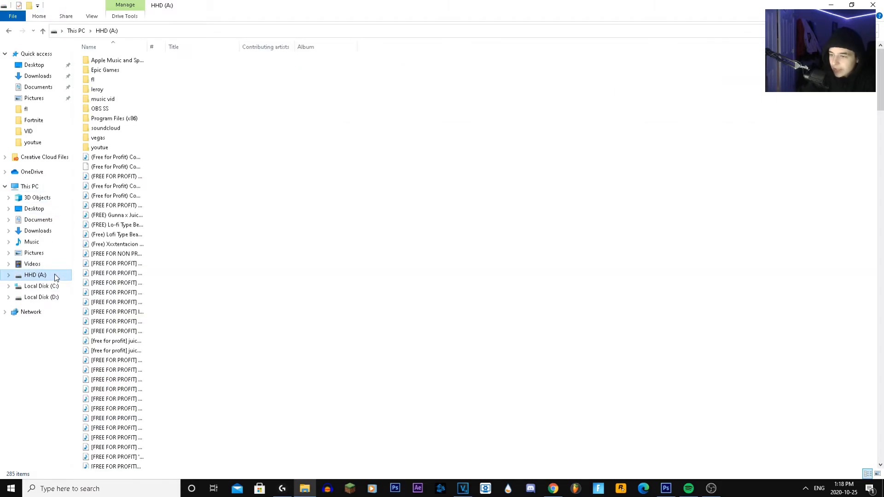
double_click(124, 114)
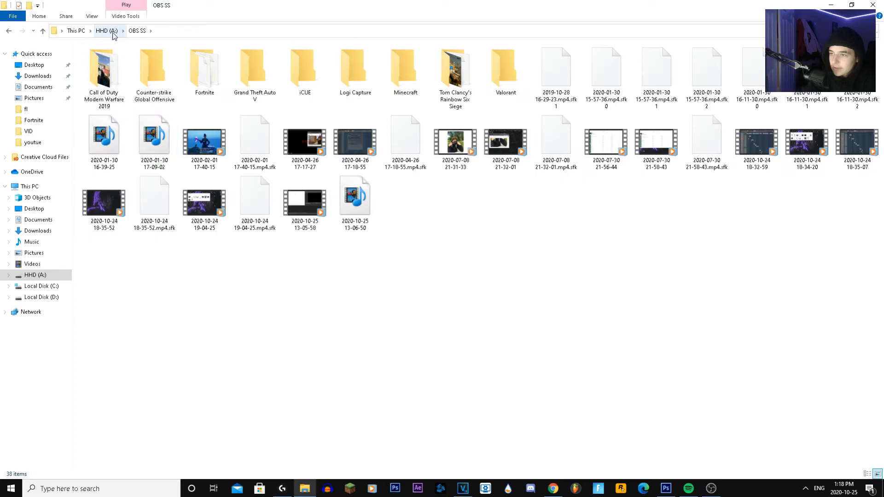
left_click(113, 32)
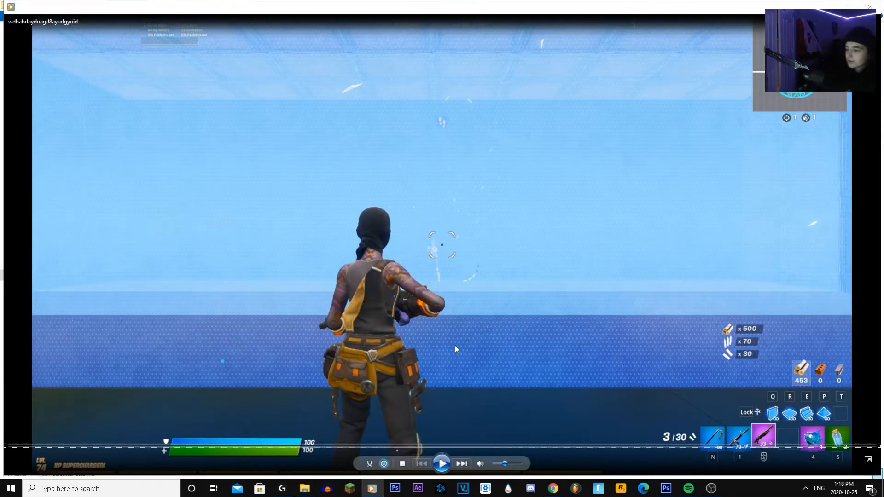
Play the rendered video, skip ahead to about 0:11 and pause to examine the image quality, then play on and close the player
left_click(441, 463)
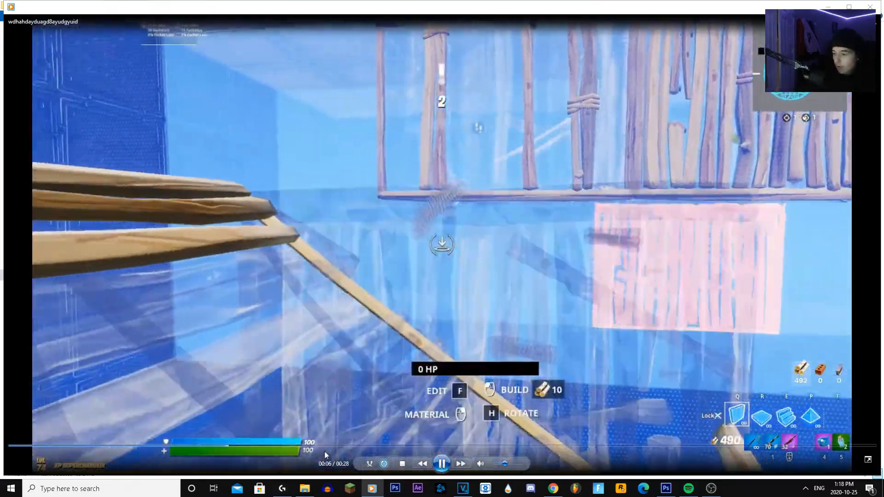
left_click(326, 446)
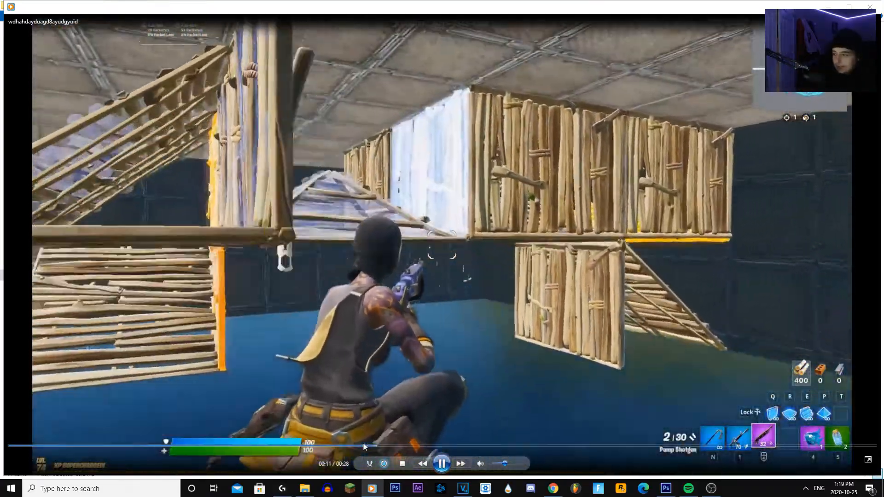
left_click(441, 464)
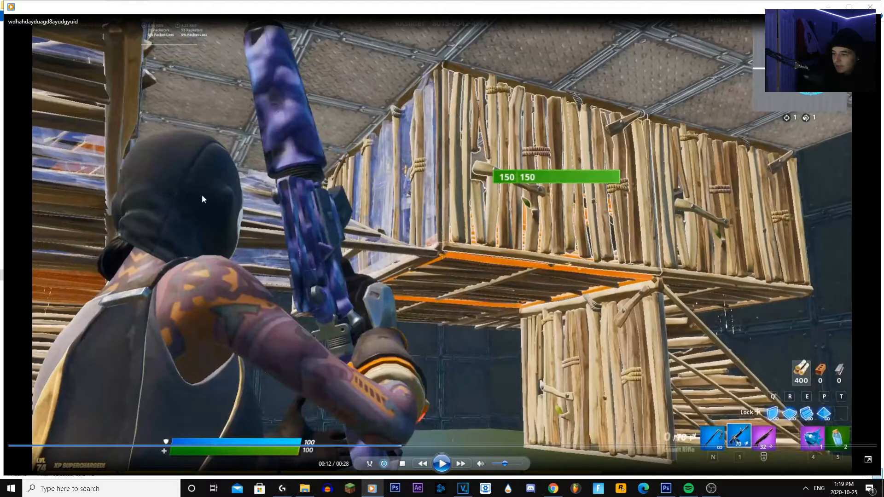
left_click(450, 465)
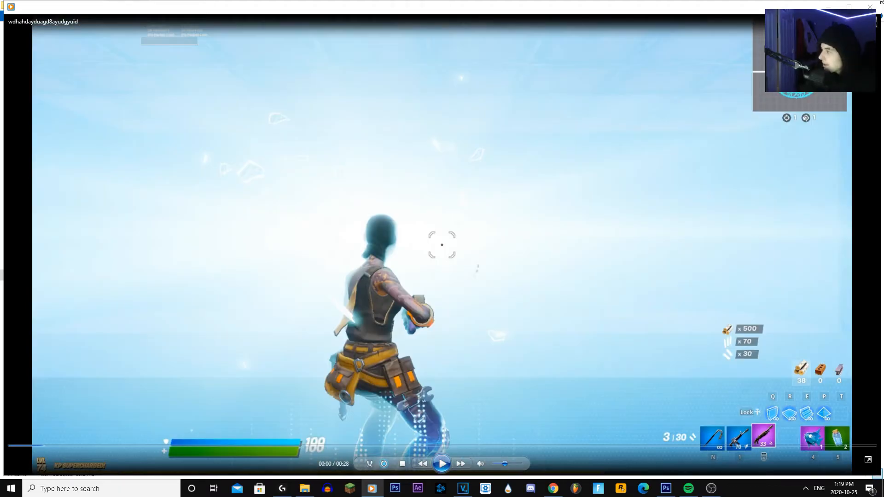
left_click(872, 6)
Check the frame width, frame height and frame rate in the rendered video's property details, and close them without changes
right_click(659, 203)
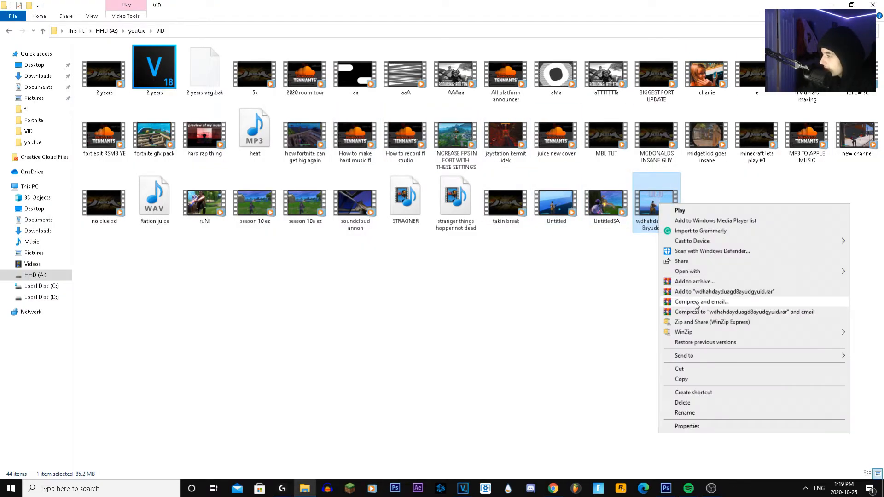
left_click(686, 427)
left_click(701, 226)
left_click(722, 226)
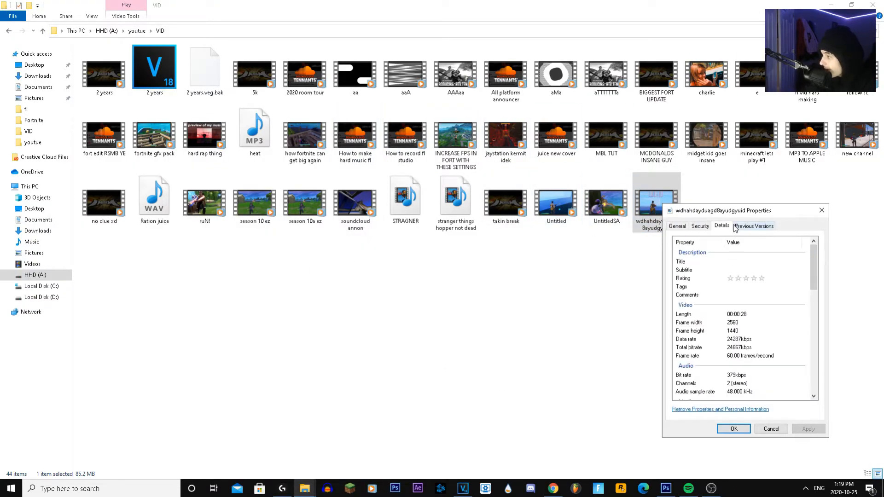
left_click_drag(738, 215, 607, 194)
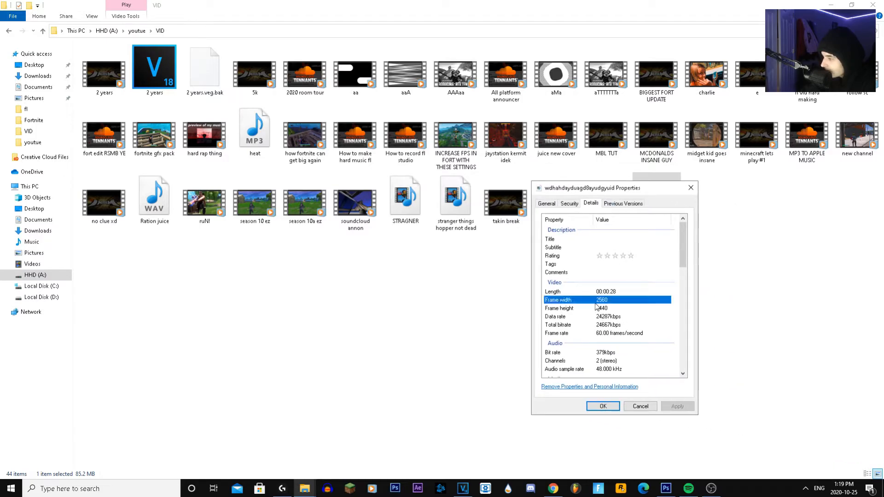
left_click(637, 407)
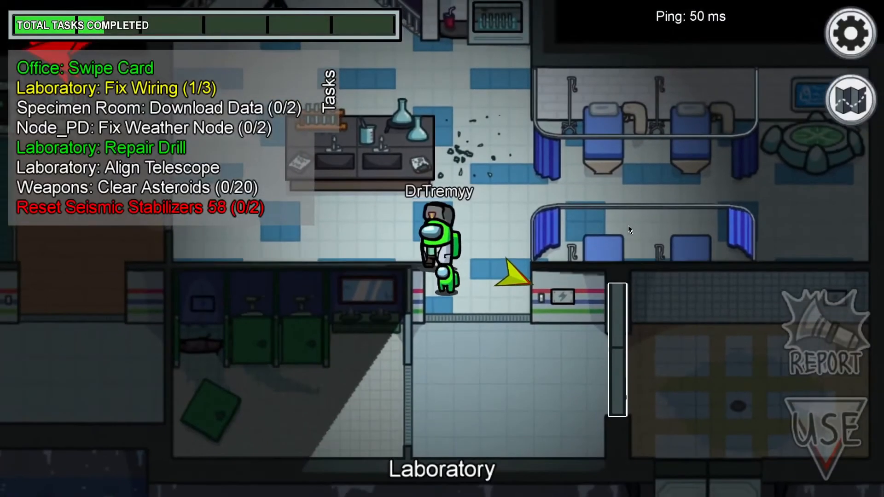
key("a")
key("s")
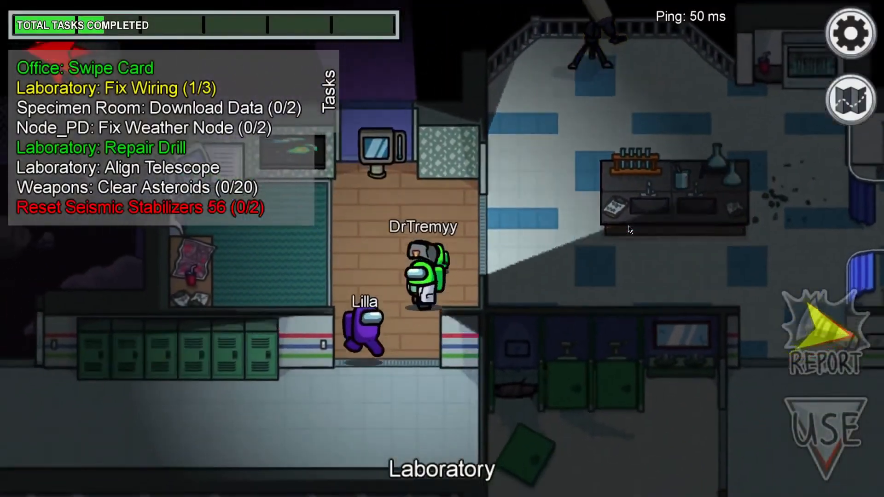
key("Tab")
key("Tab")
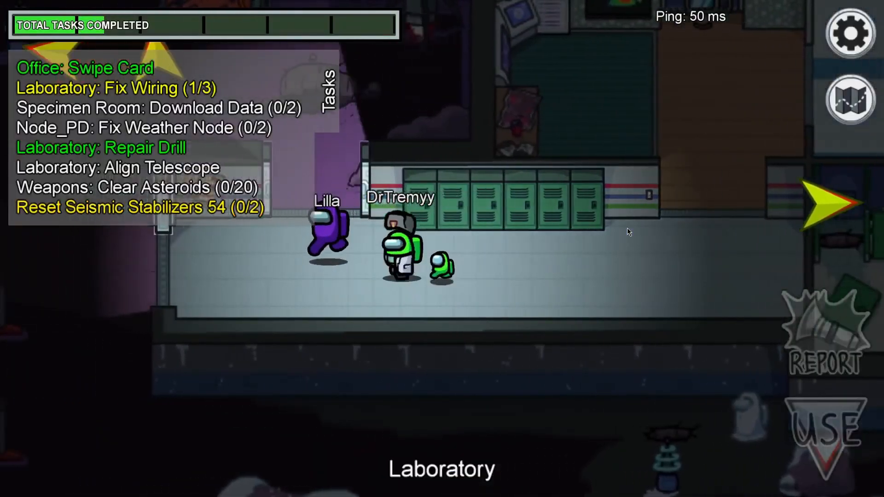
key("a")
key("w")
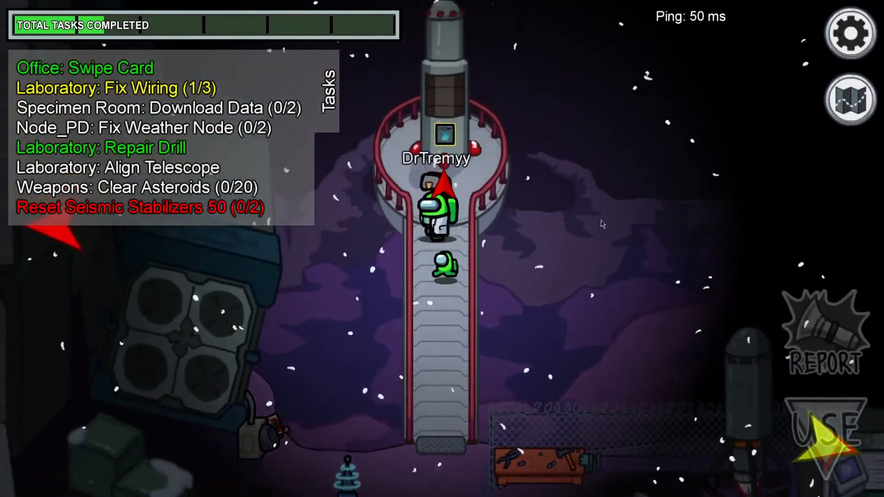
key("e")
left_click(515, 224)
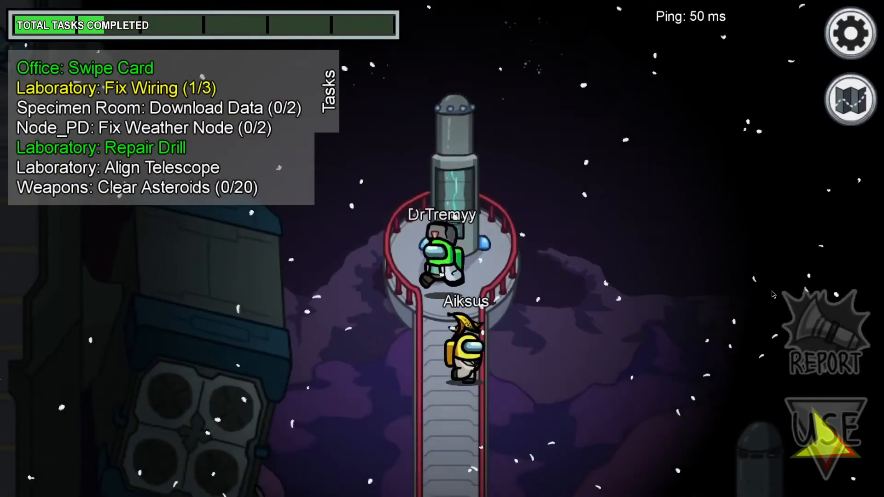
key("s")
key("a")
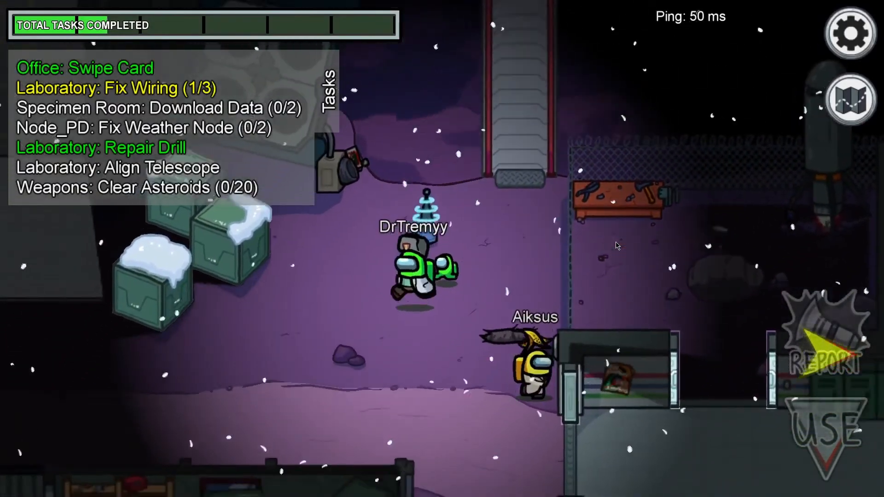